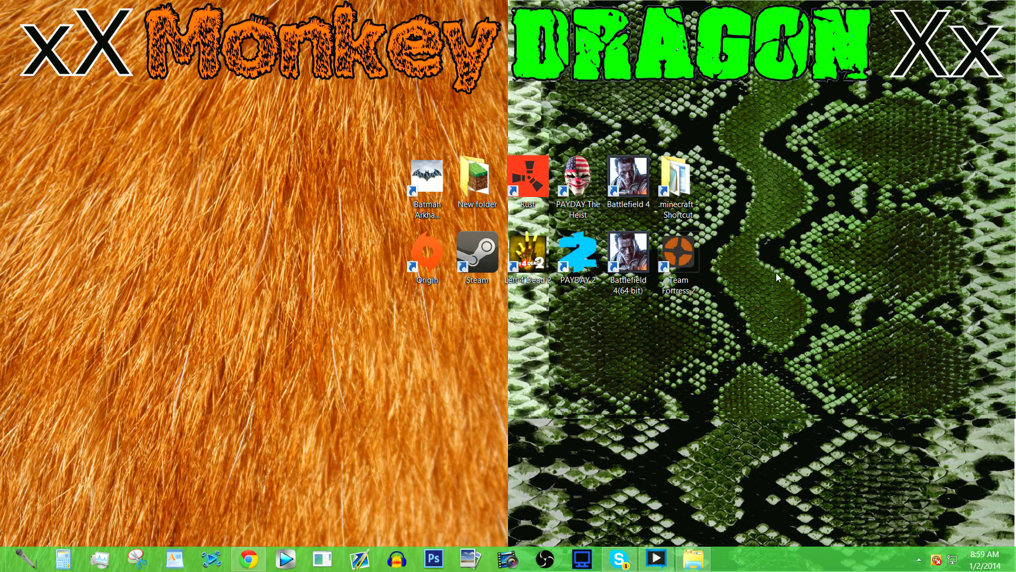
Step: Switch to Chrome and download OptiFine 1.7.2 HD U A6 from its mirror link, closing the advertisement pop-up
click(248, 559)
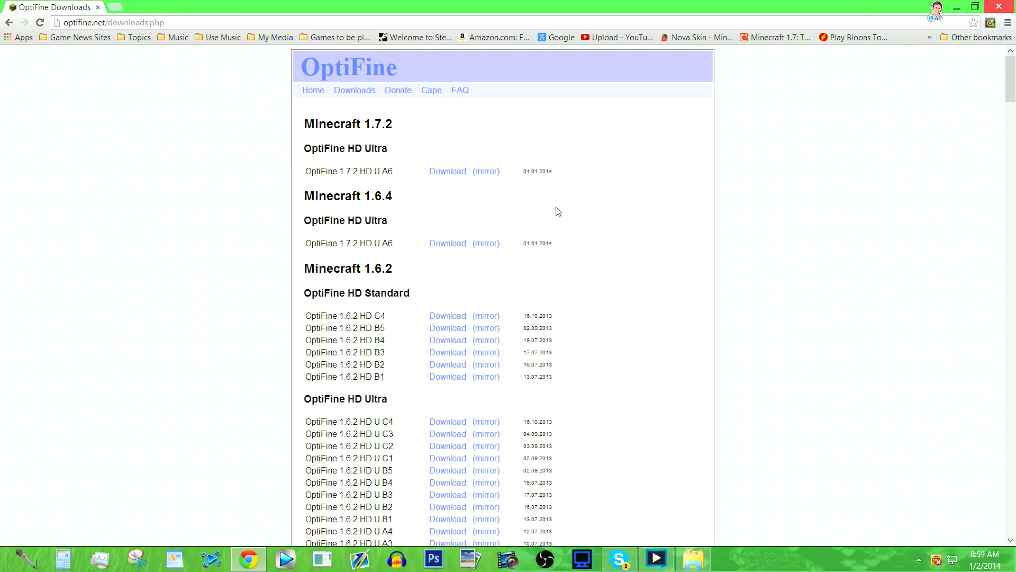
click(490, 176)
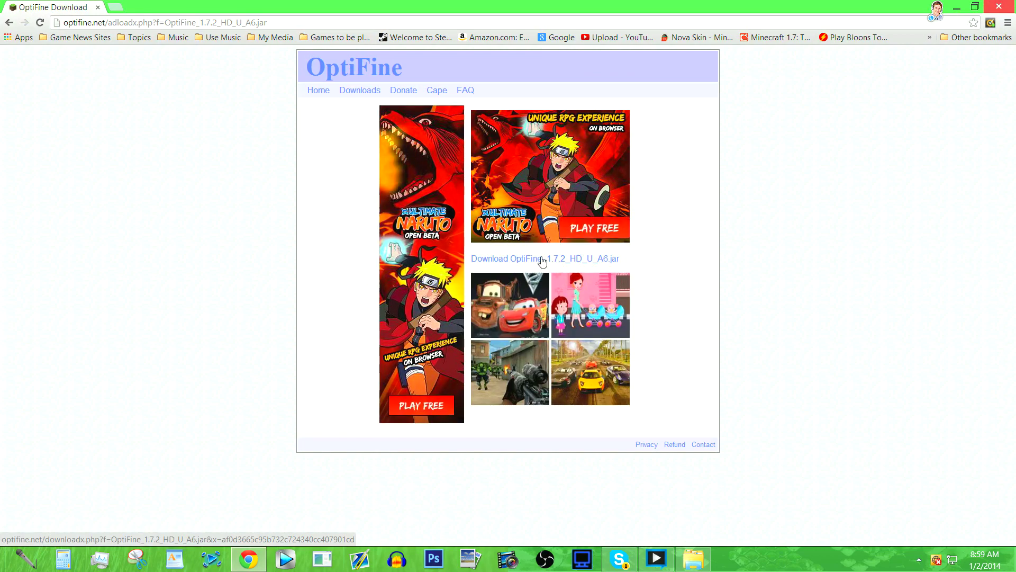
click(542, 259)
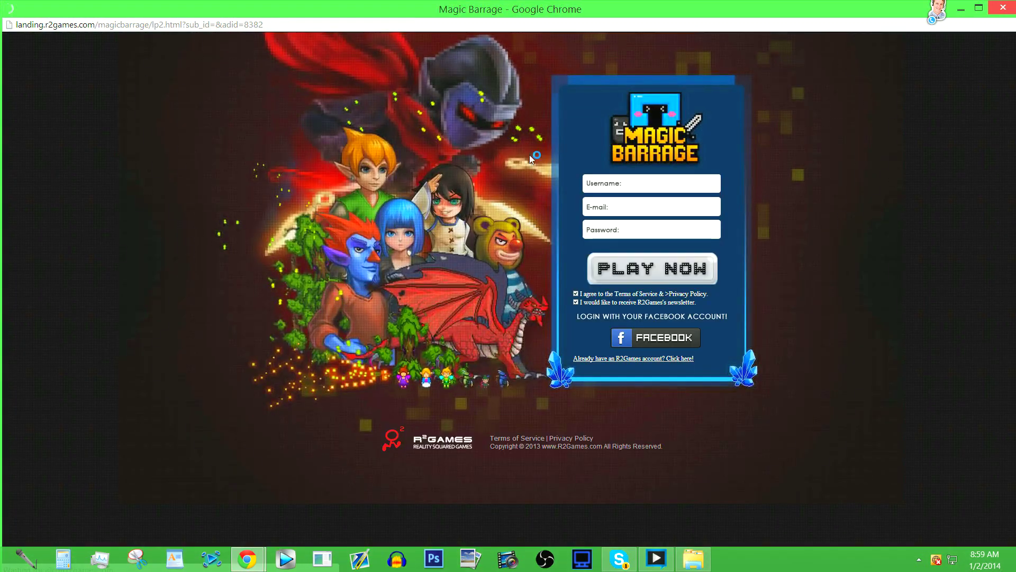
click(1004, 6)
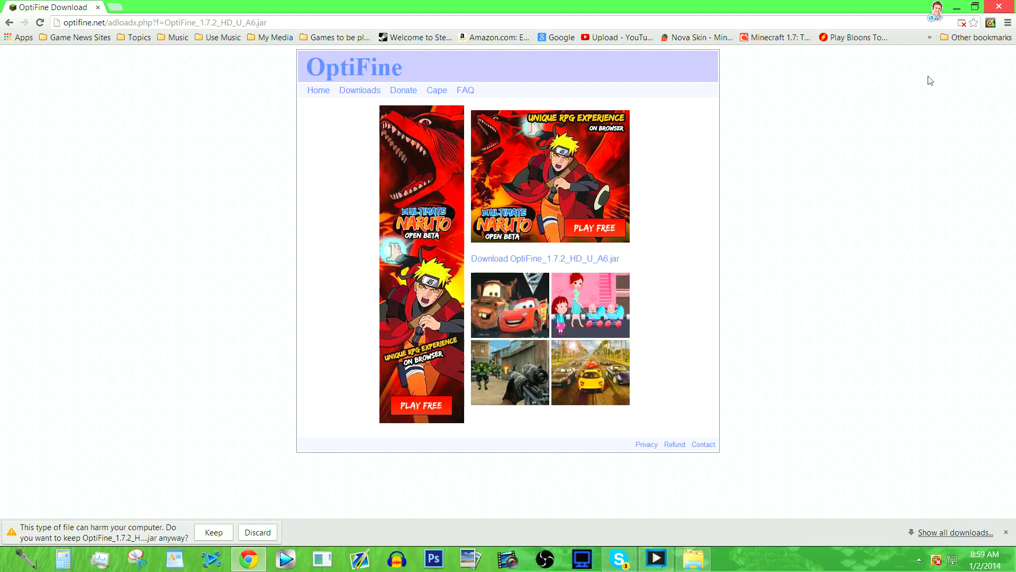
click(959, 6)
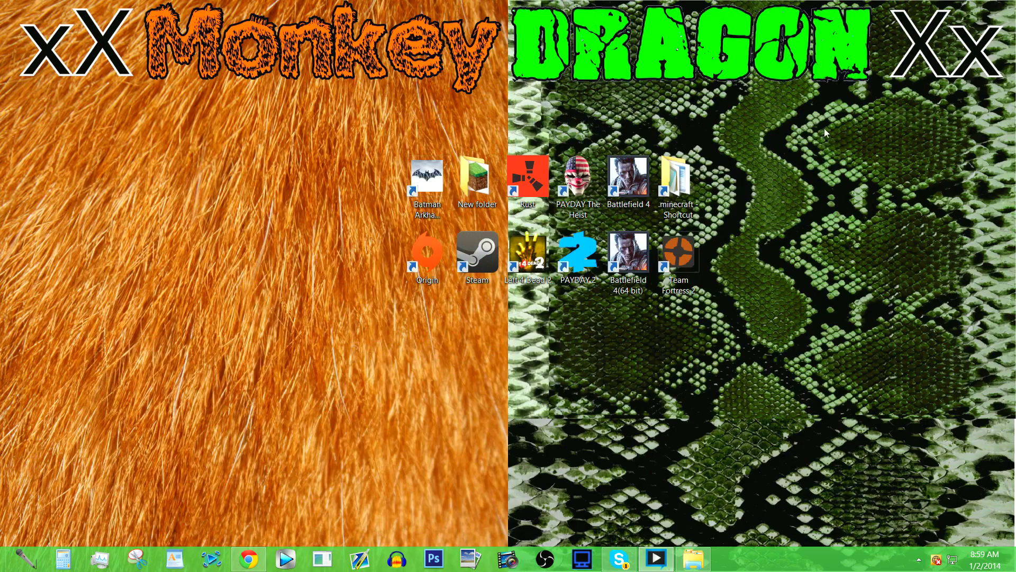
Step: Open the OptiFine_1.7.2_HD_U_A6 file from the Downloads folder in WinRAR, dismiss the licence reminder, and minimise the windows
click(693, 558)
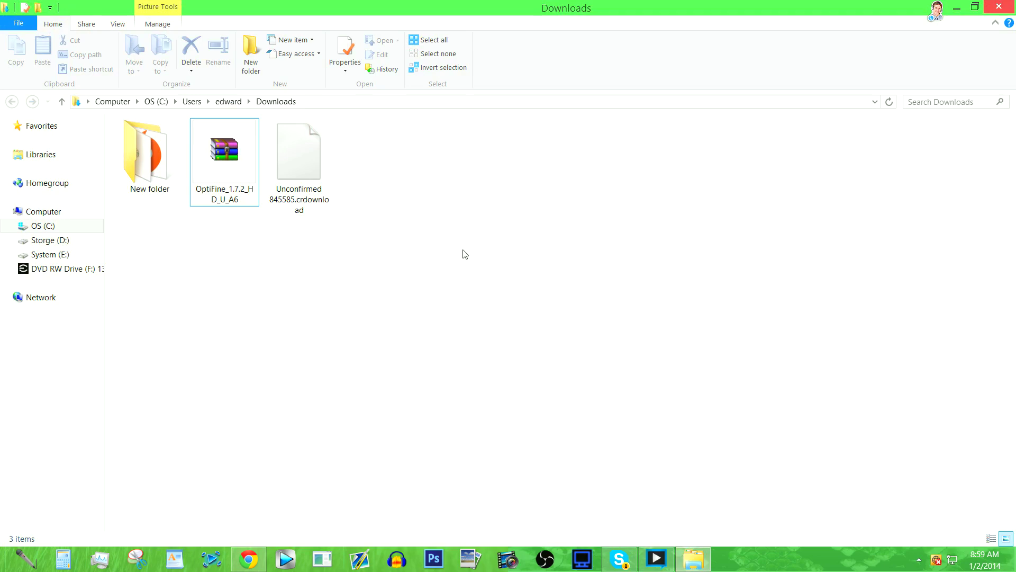
click(223, 148)
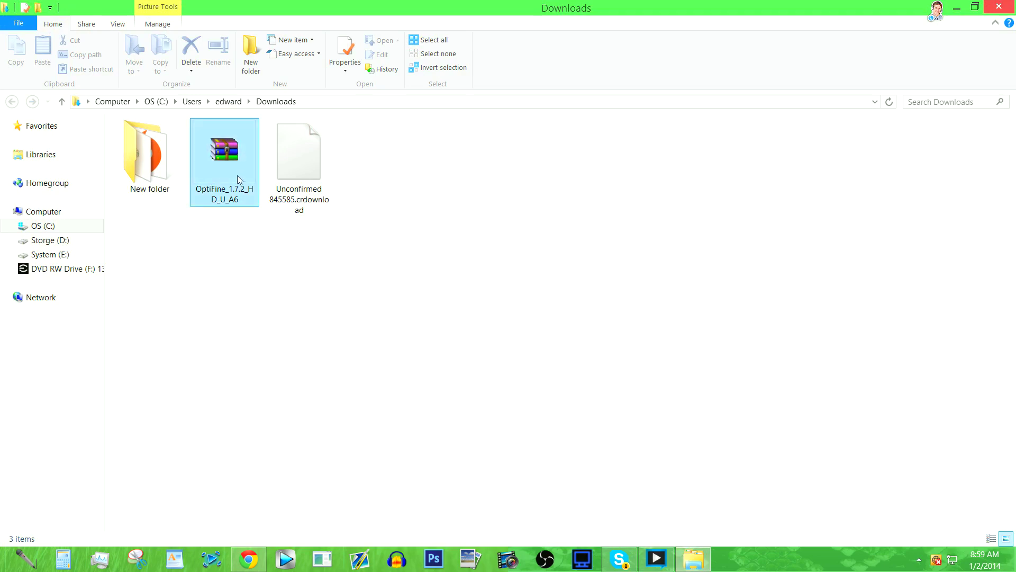
double_click(227, 172)
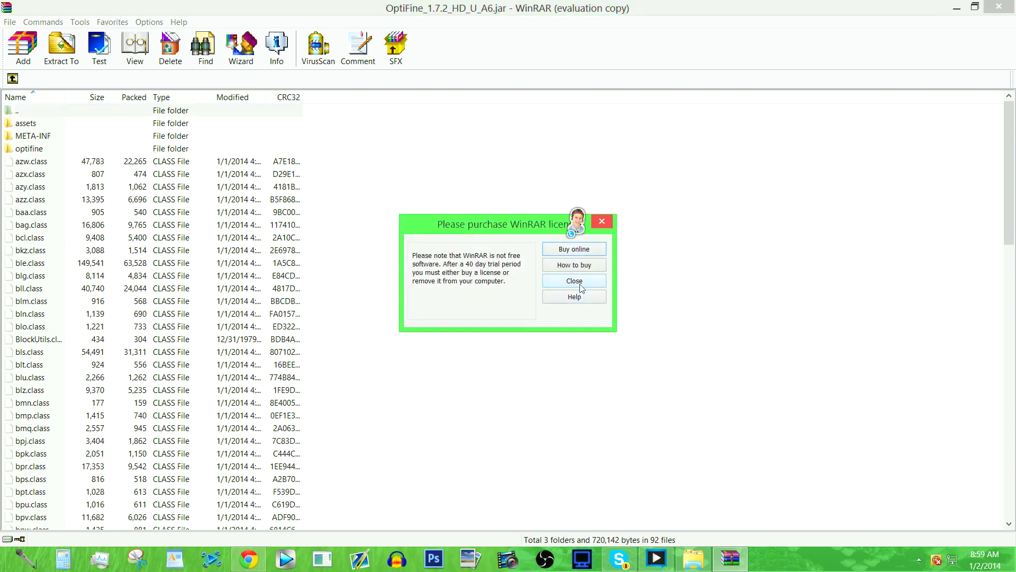
click(581, 289)
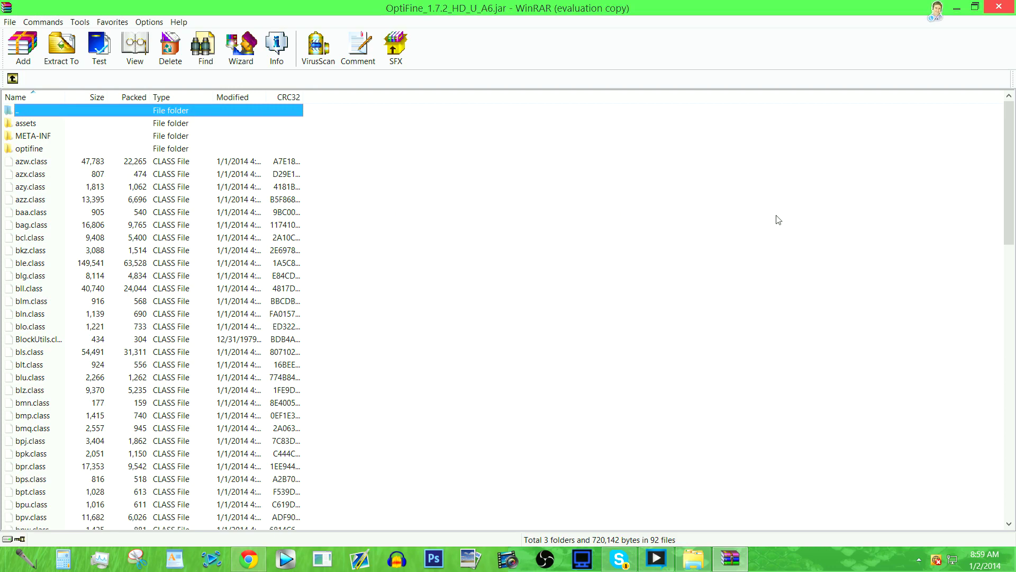
click(960, 5)
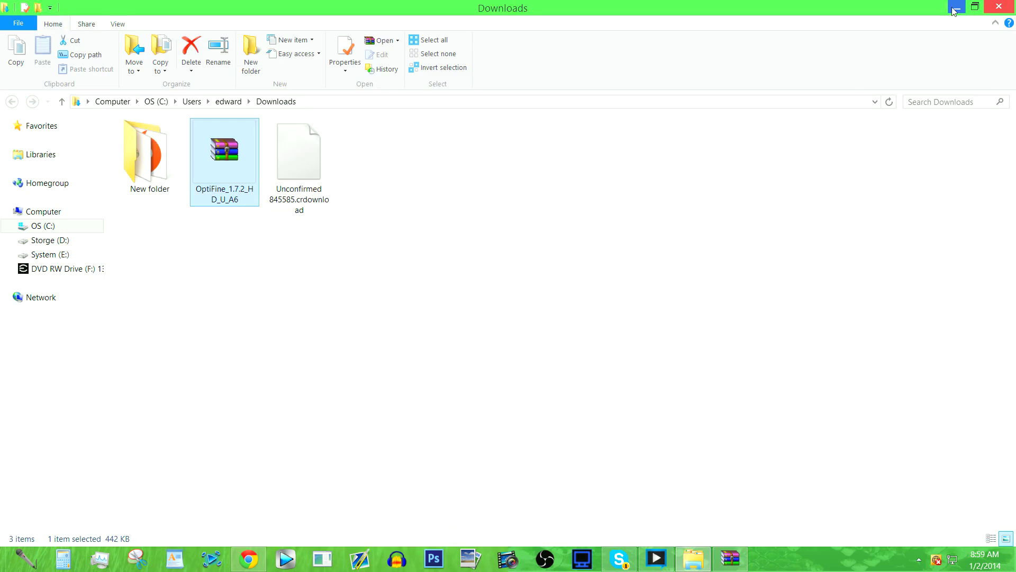
click(956, 5)
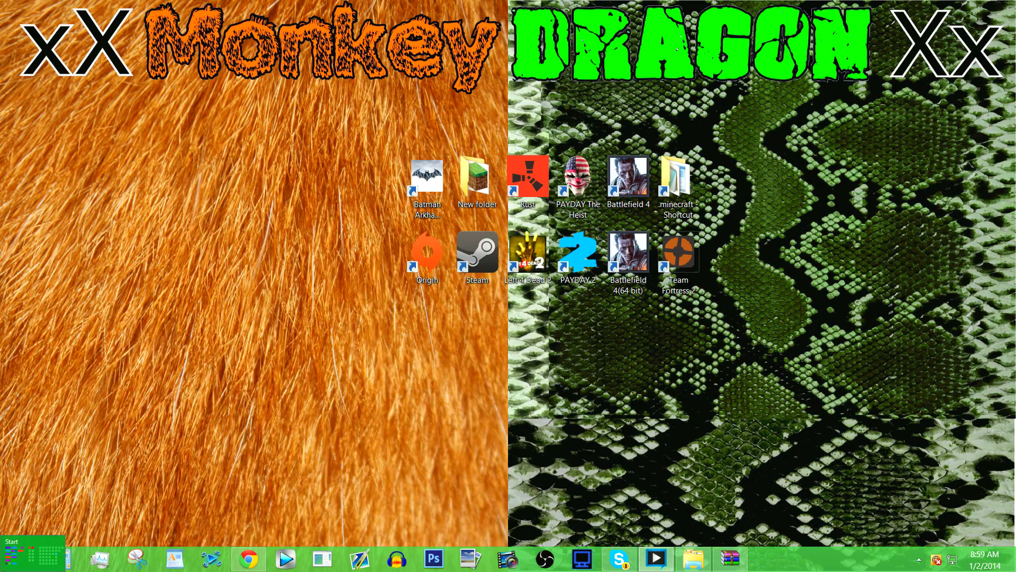
click(19, 556)
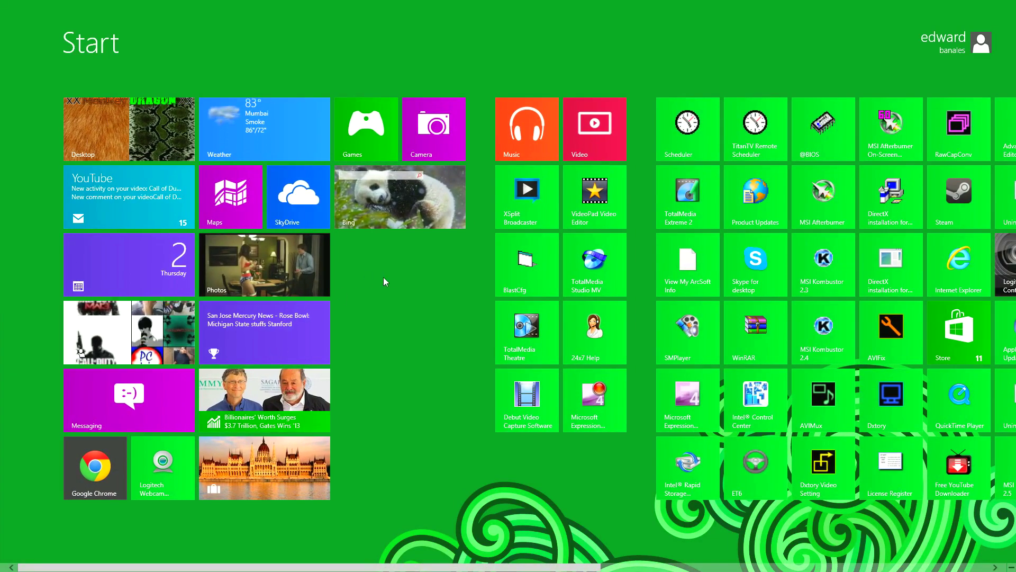
text(r)
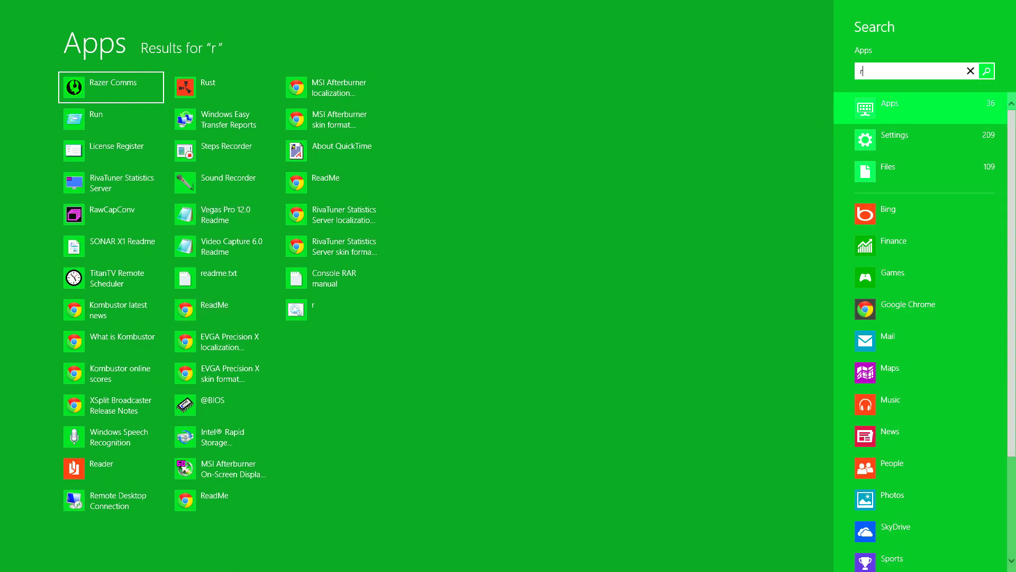
text(un)
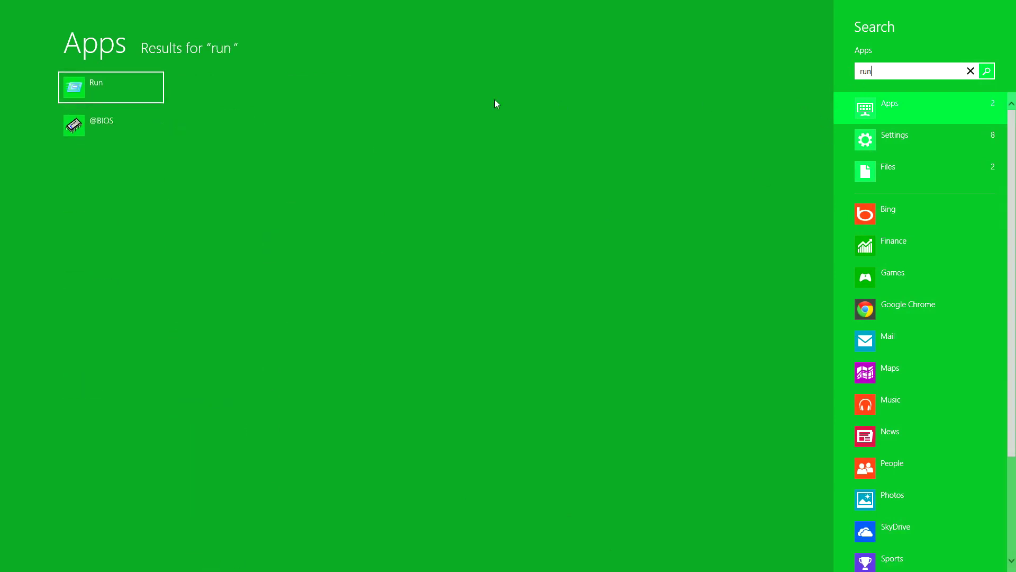
click(102, 94)
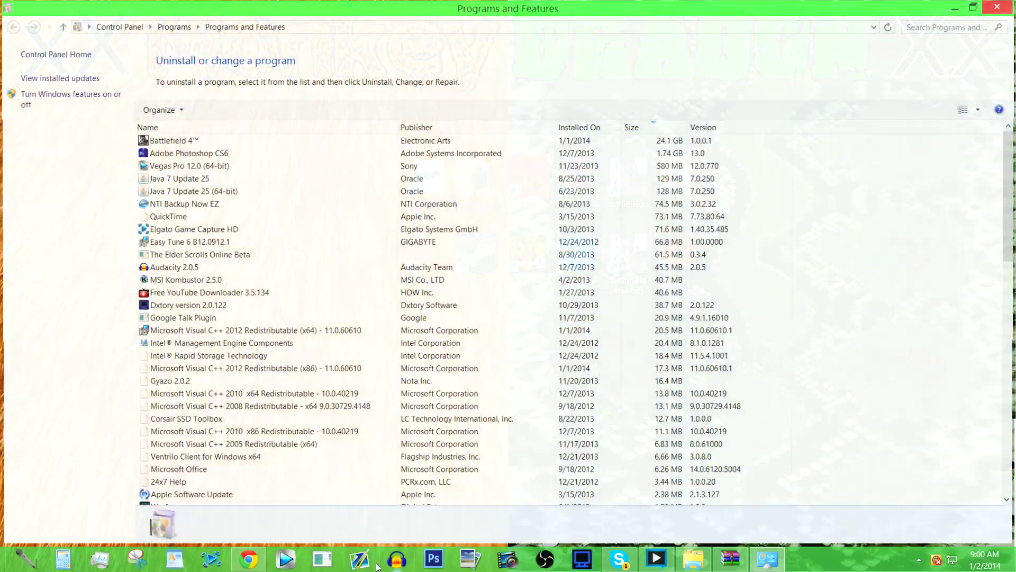
click(999, 6)
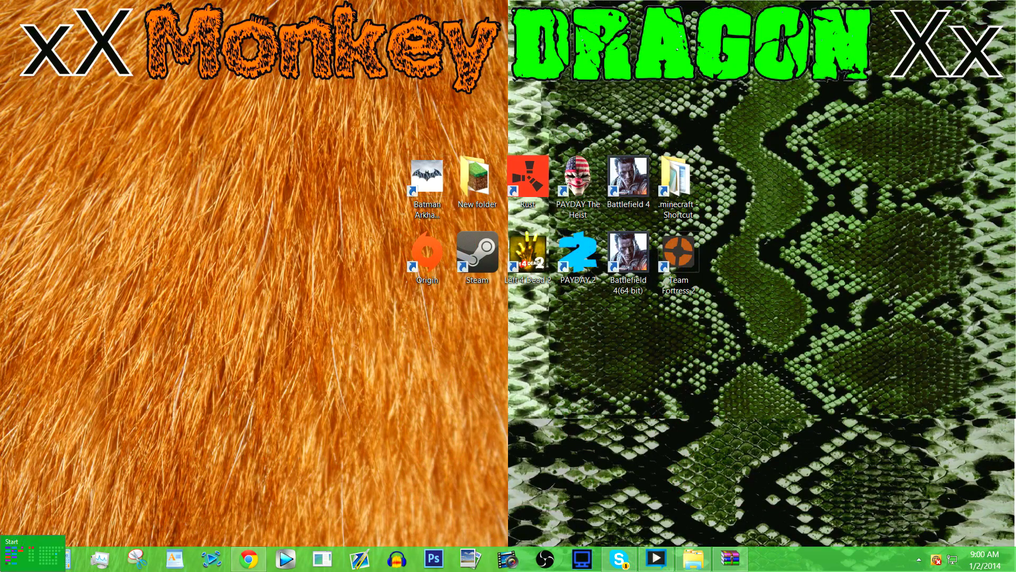
Step: Open the %appdata% folder through the Windows Run dialog
click(7, 564)
text(r)
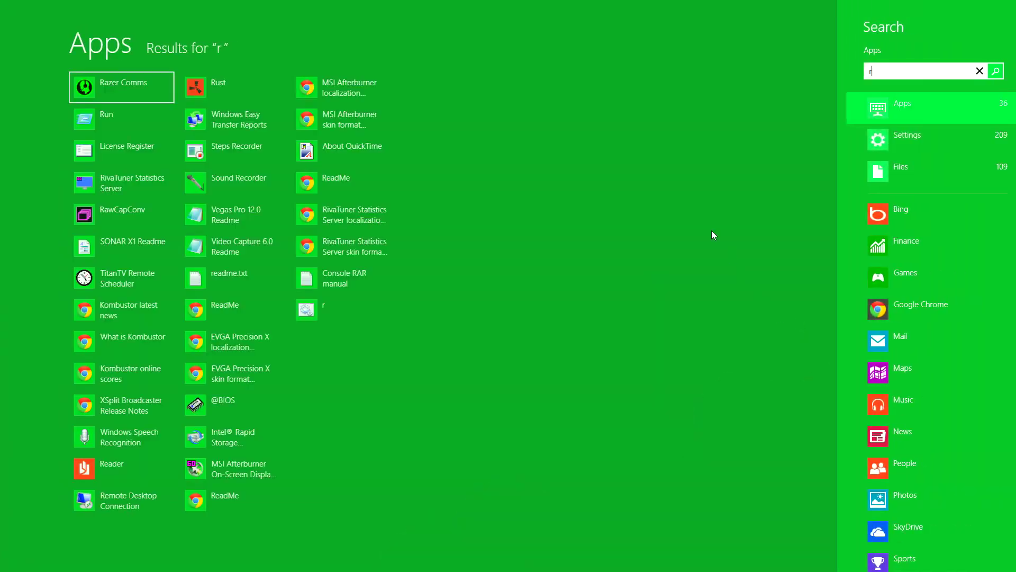
click(139, 127)
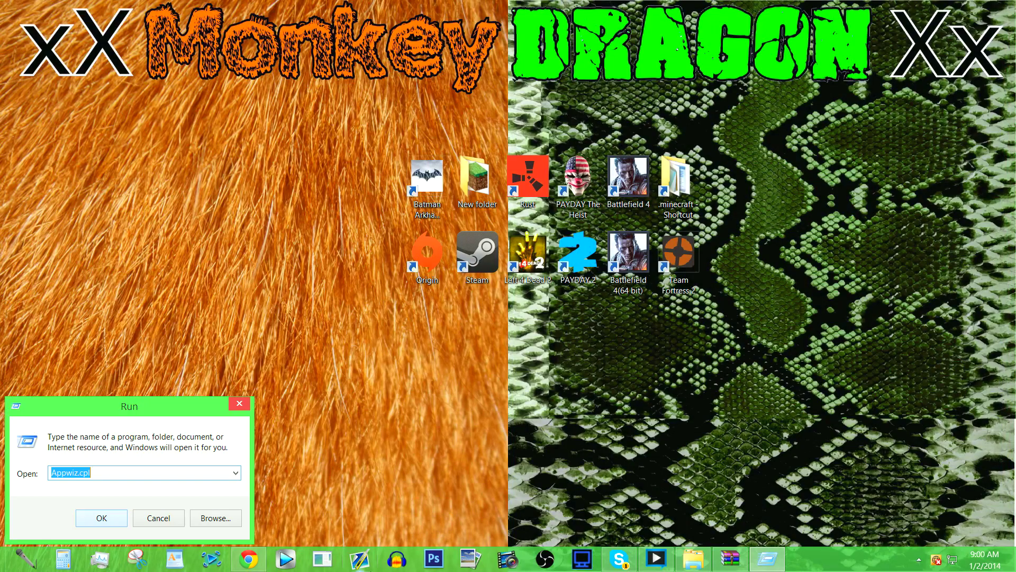
click(235, 472)
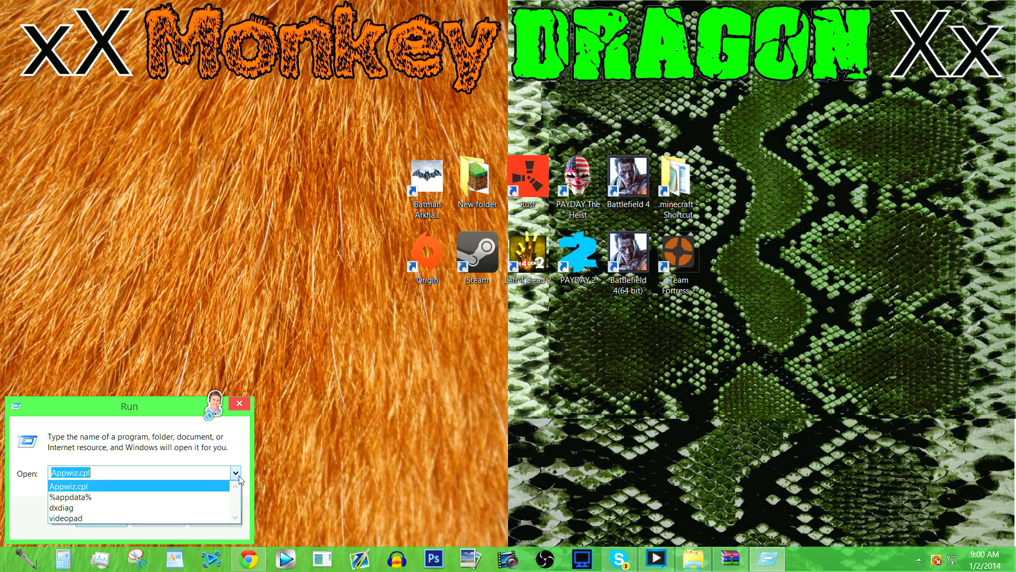
click(215, 496)
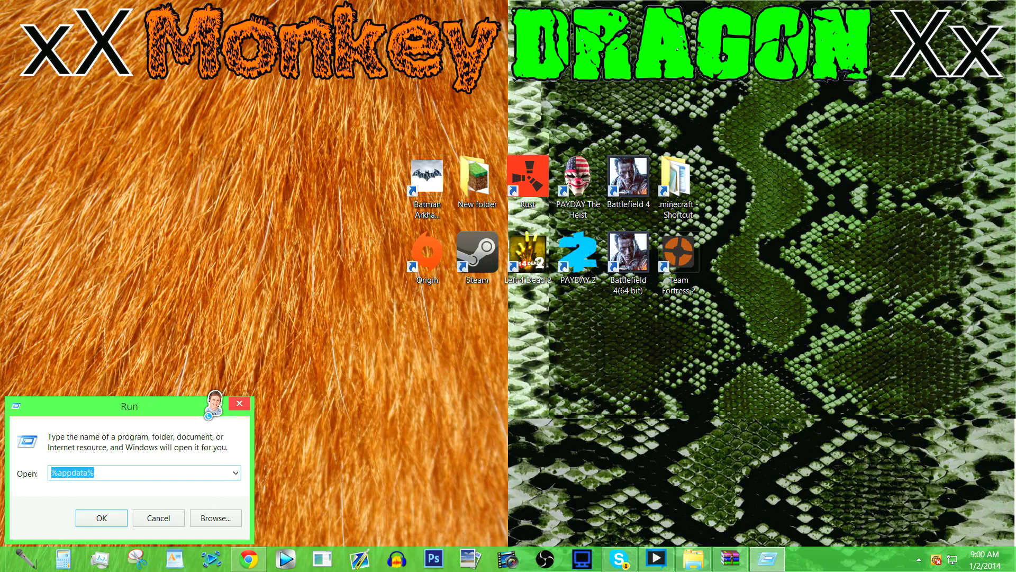
click(102, 518)
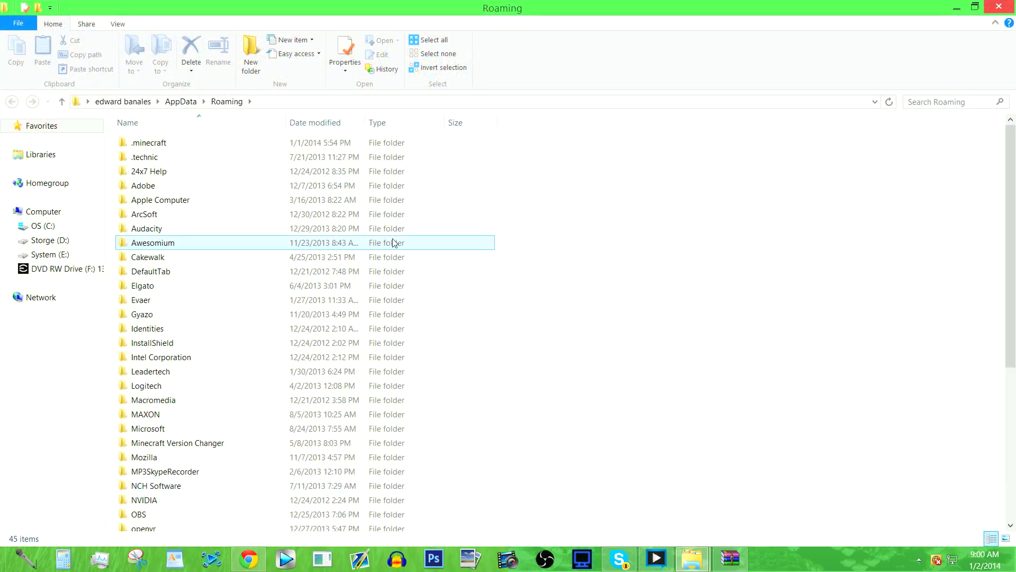
Step: Open the versions folder inside the .minecraft folder
click(154, 145)
double_click(155, 145)
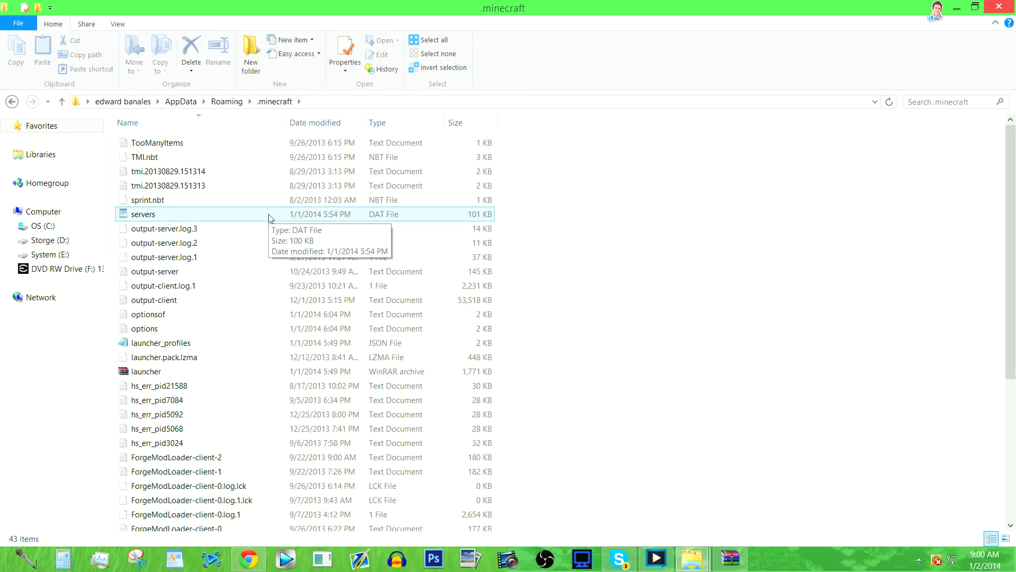
scroll(268, 211, down, 6)
scroll(261, 211, up, 5)
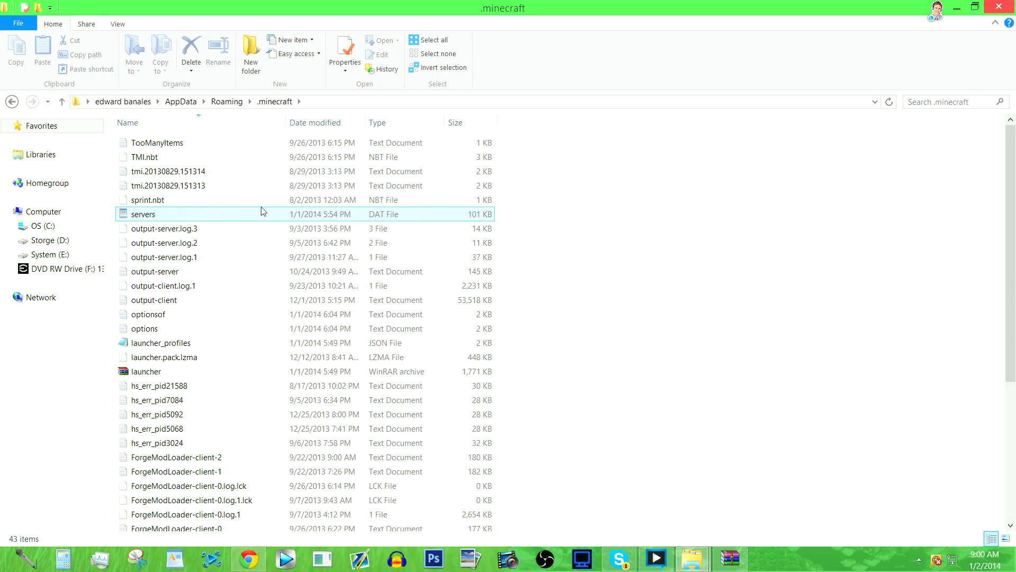
scroll(263, 207, down, 2)
scroll(263, 208, down, 1)
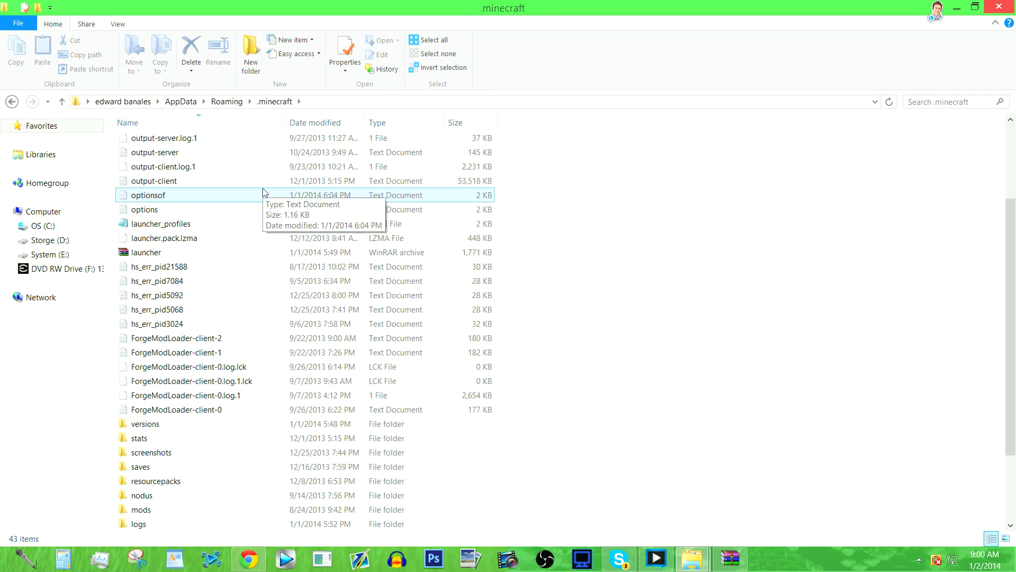
scroll(236, 316, down, 2)
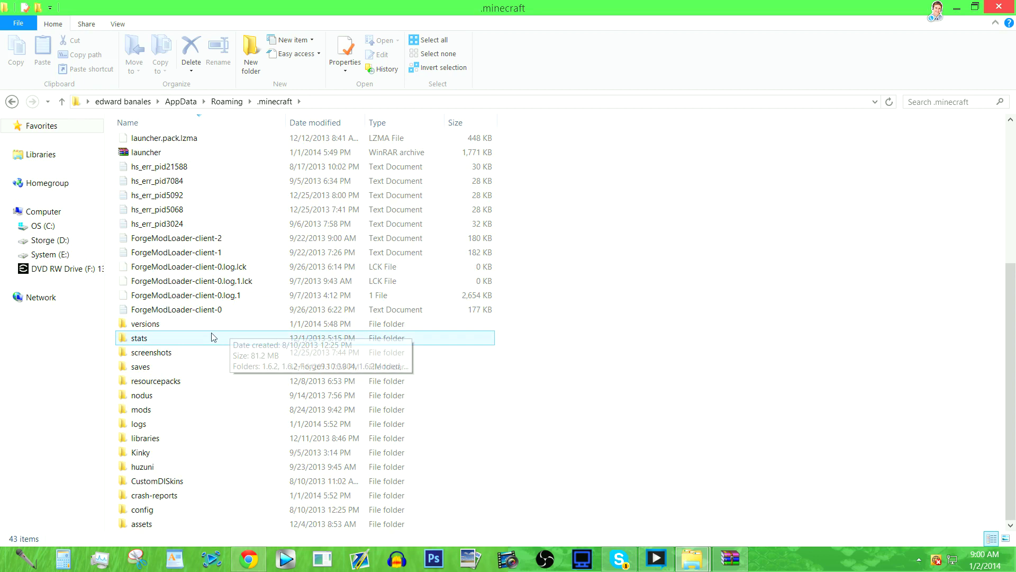
double_click(169, 328)
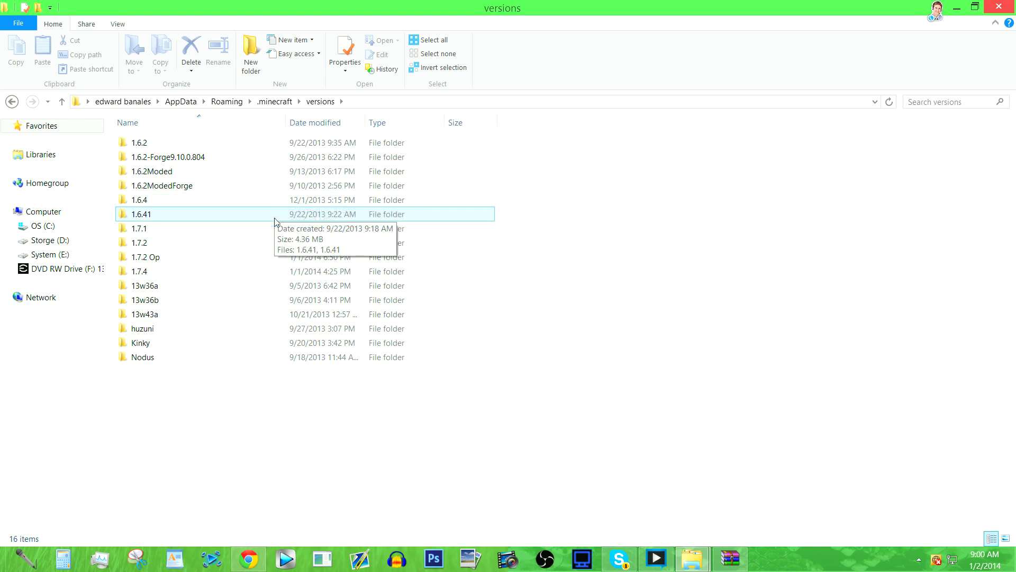
Step: Duplicate the 1.7.2 folder within the versions folder
right_click(158, 245)
click(201, 422)
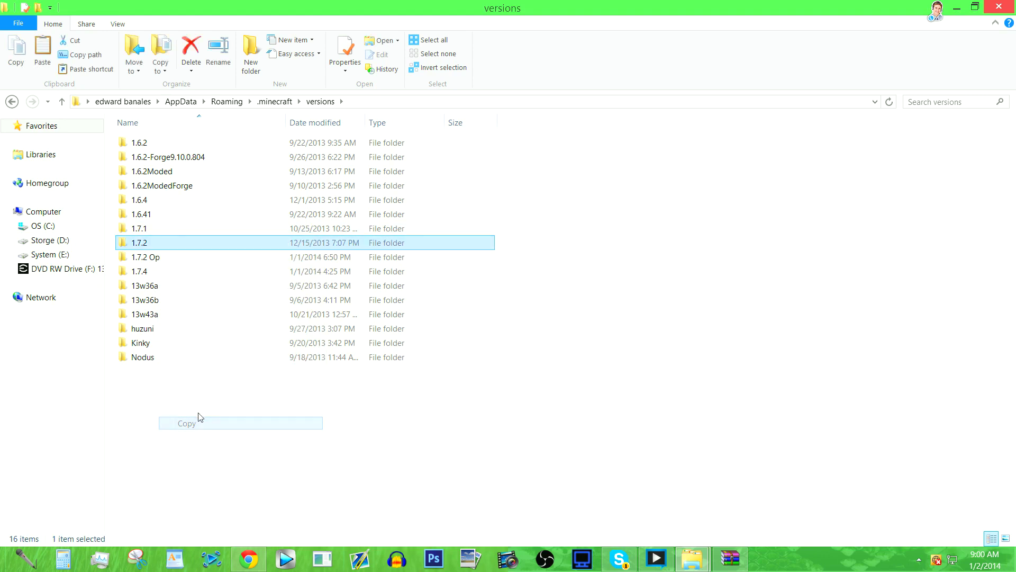
right_click(200, 412)
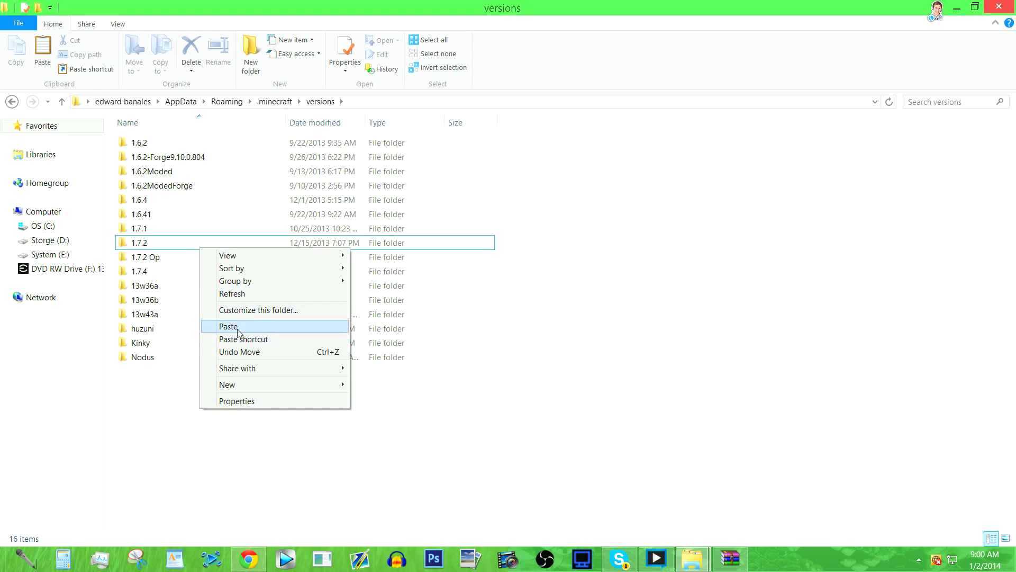
click(253, 326)
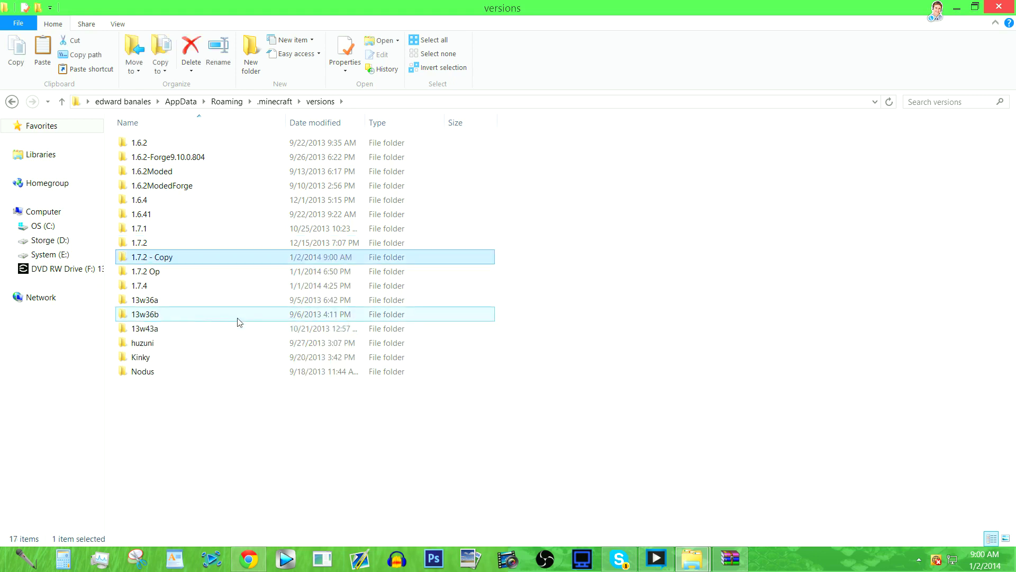
Step: Rename the copied 1.7.2 folder as "1.7.2 mod"
click(166, 259)
right_click(166, 259)
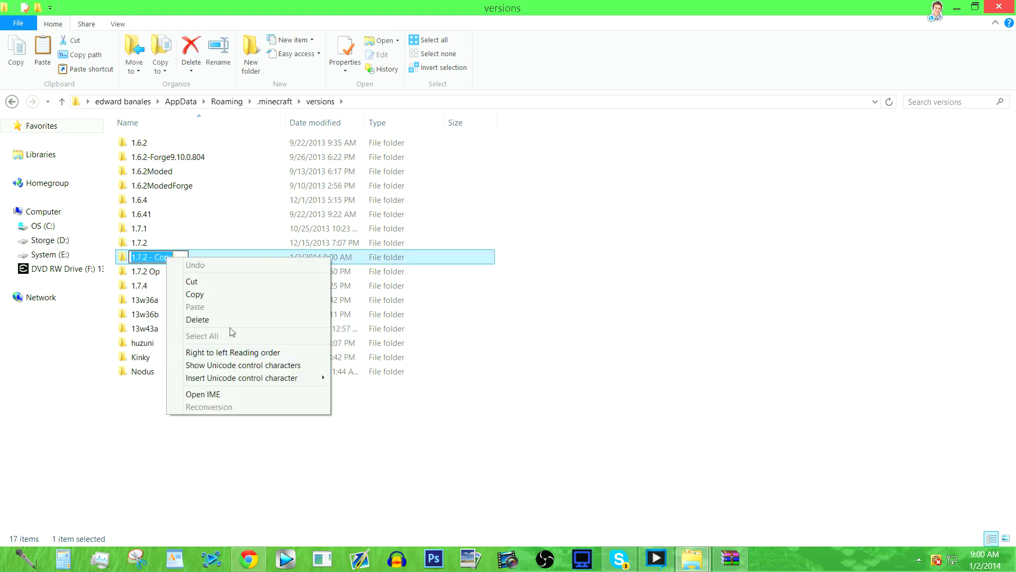
click(160, 258)
key(BackSpace)
key(BackSpace)
key(BackSpace)
key(BackSpace)
key(BackSpace)
key(BackSpace)
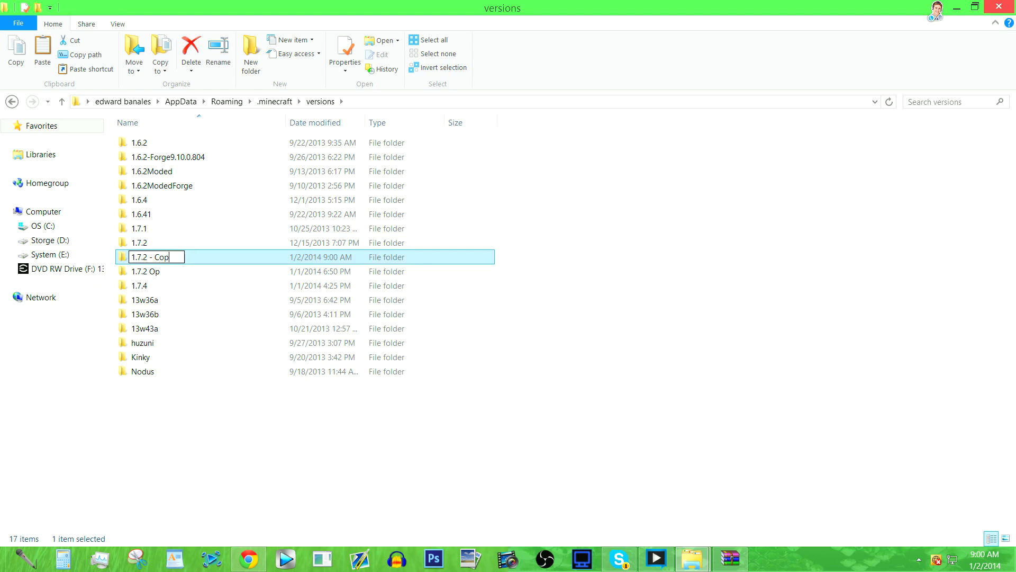
text(mod)
click(283, 400)
Step: Open the 1.7.2 archive from the 1.7.2 mod folder in WinRAR, and bring the OptiFine archive window to the front
click(158, 258)
double_click(157, 258)
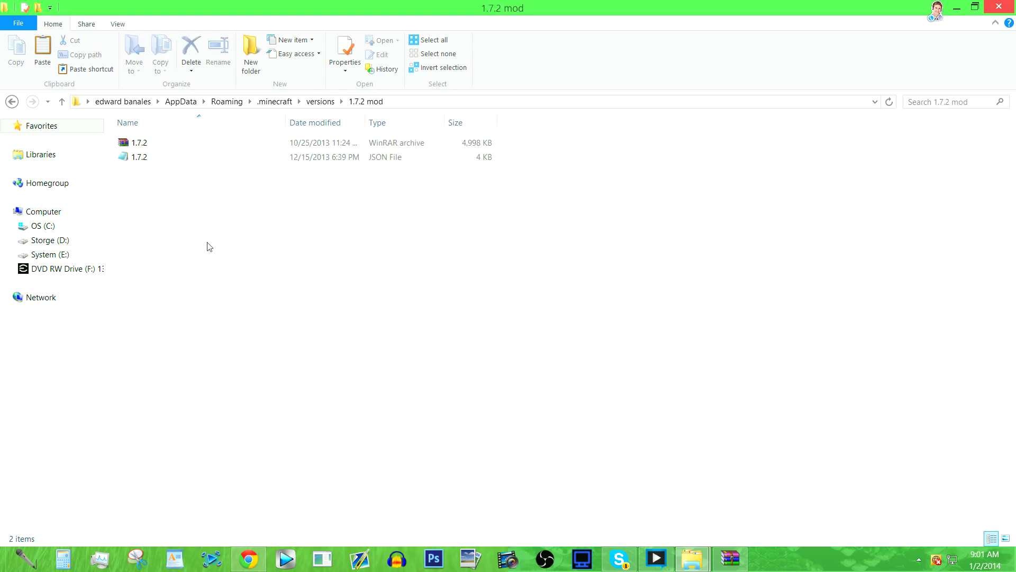
double_click(152, 148)
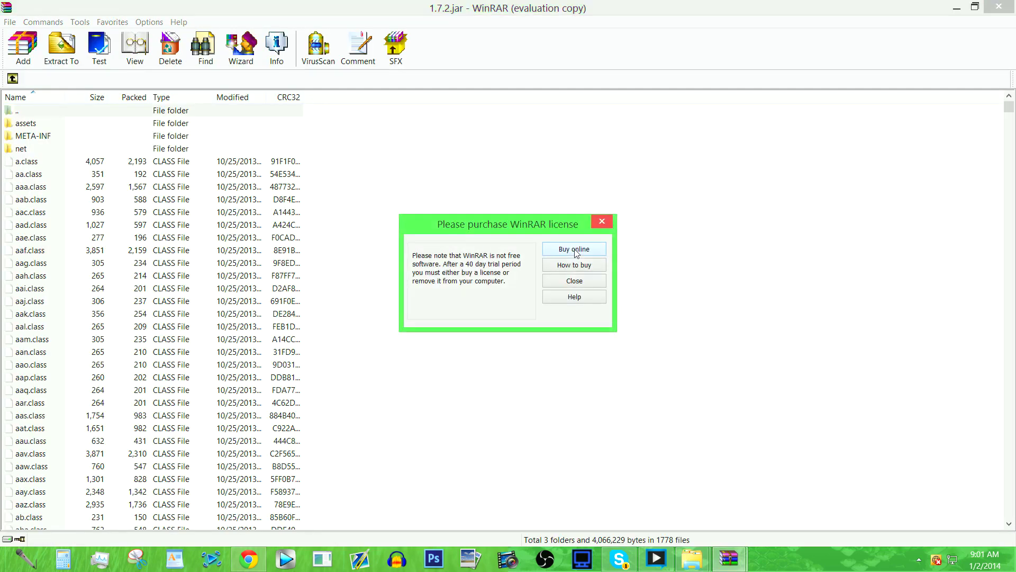
click(590, 284)
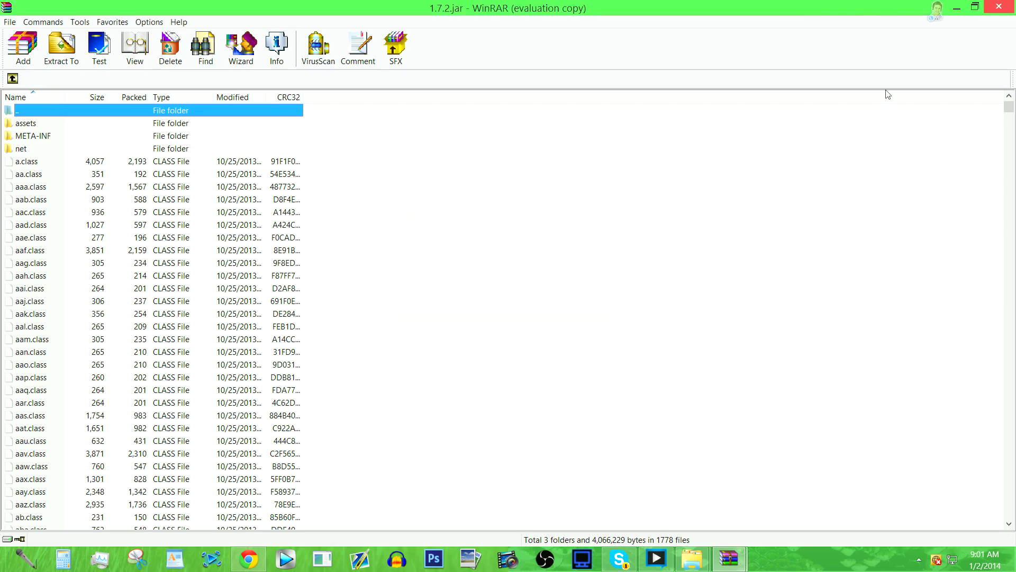
mouse_move(729, 558)
click(662, 483)
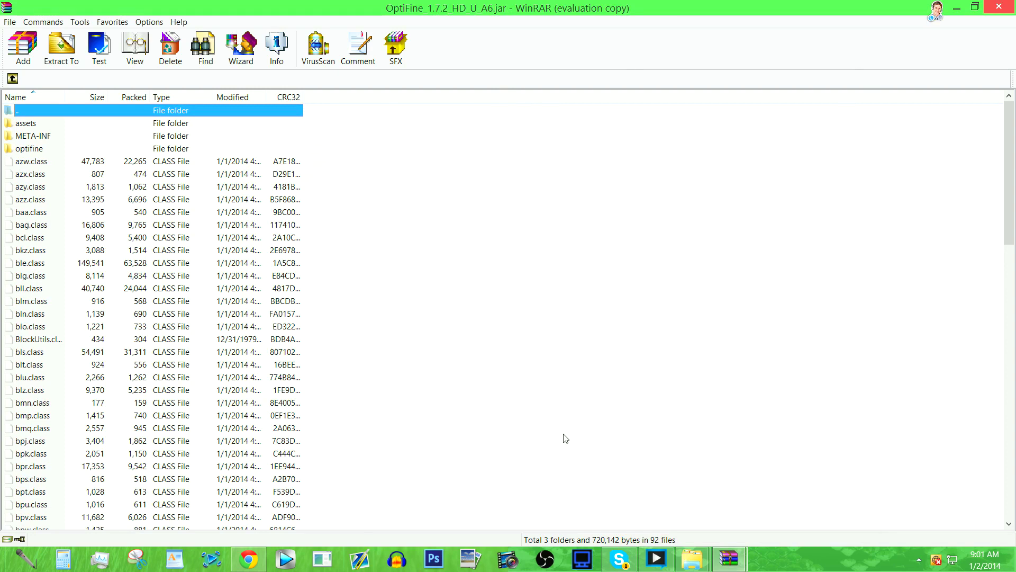
Step: Select all files and folders in the OptiFine archive, and arrange it side by side with the 1.7.2.jar window
drag(310, 130, 317, 535)
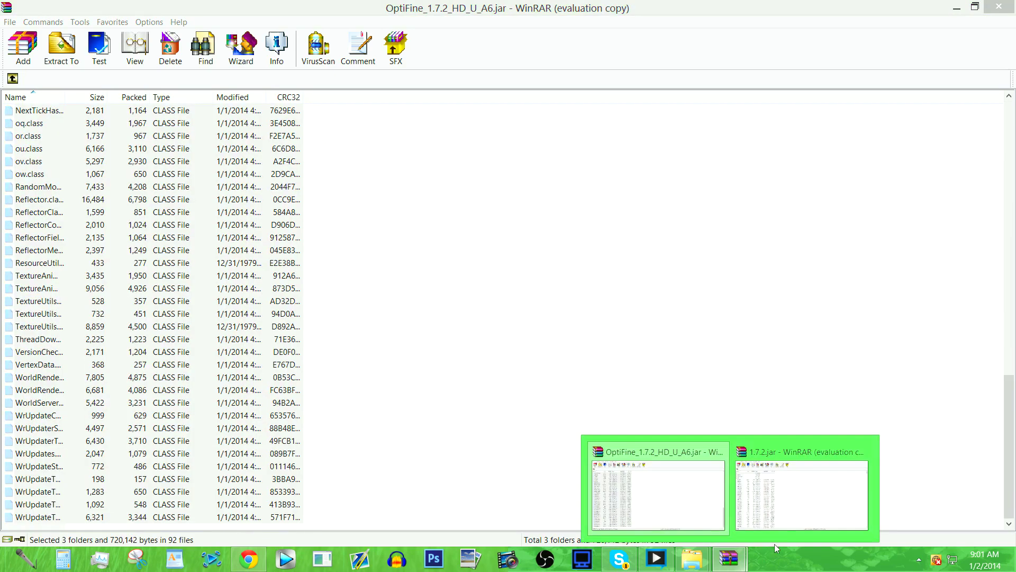
click(782, 504)
drag(370, 8, 3, 41)
click(764, 20)
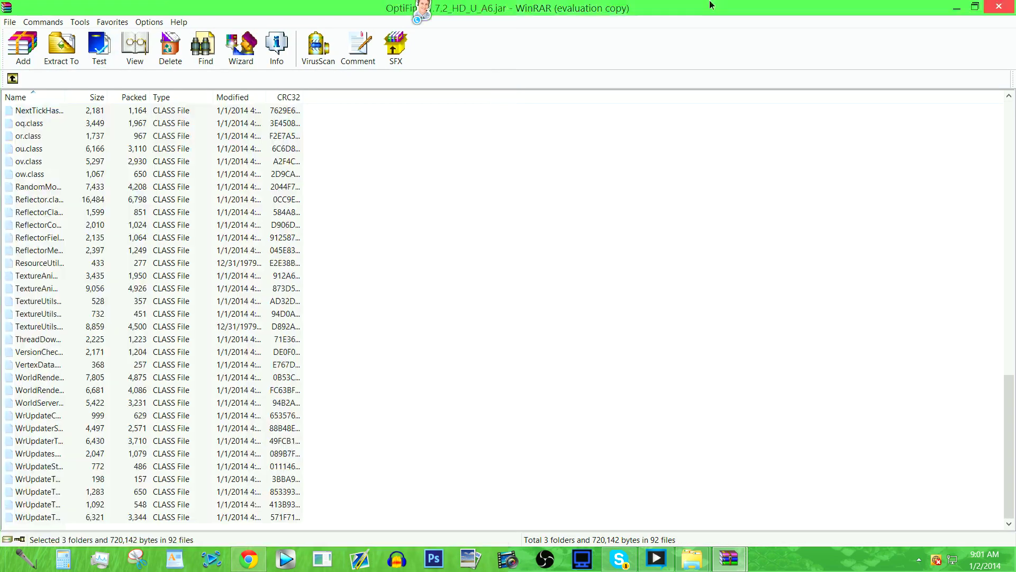
key(super+Right)
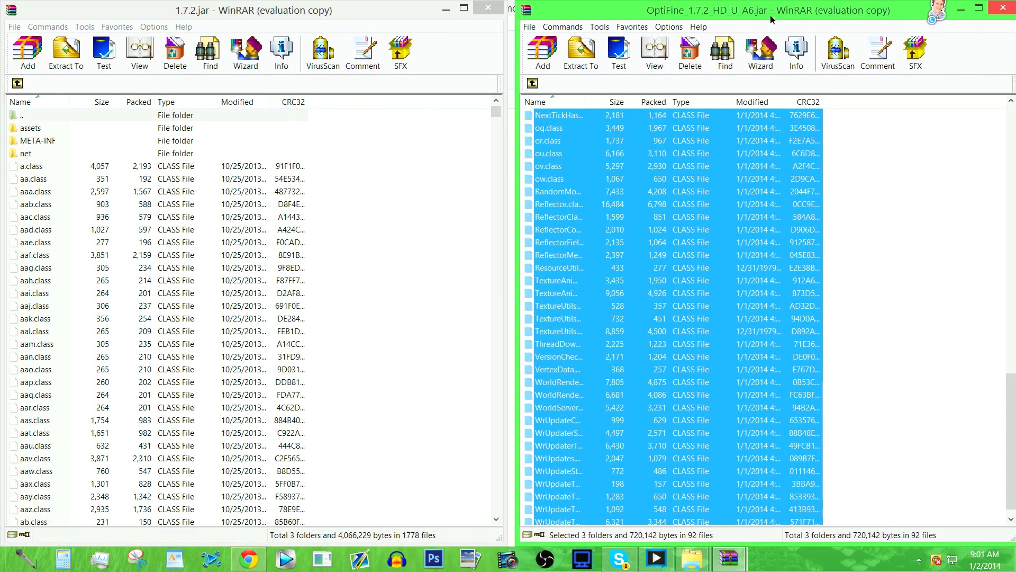
drag(764, 11, 761, 11)
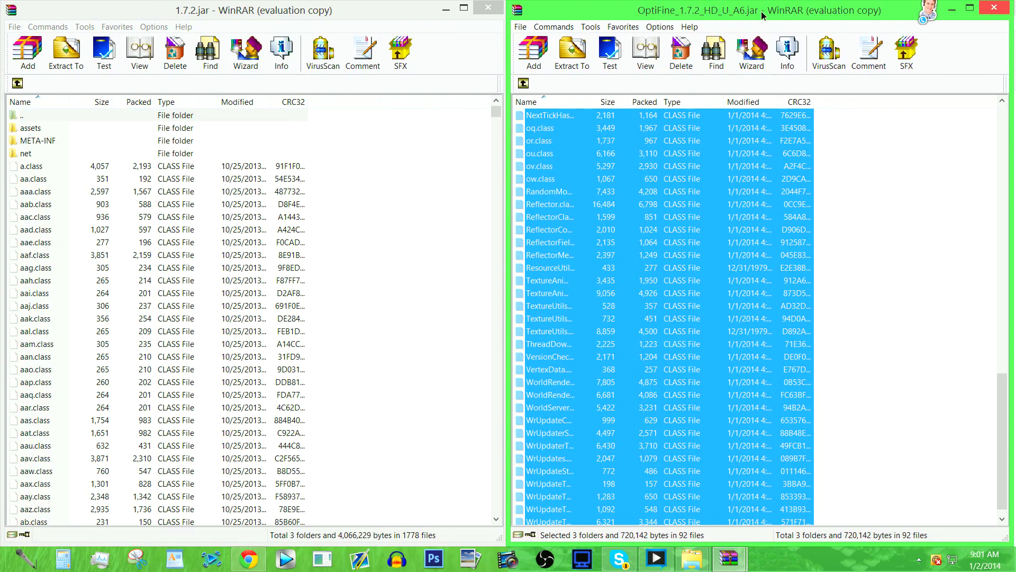
Step: Delete the META-INF folder from the 1.7.2.jar archive
click(37, 138)
right_click(38, 137)
click(19, 146)
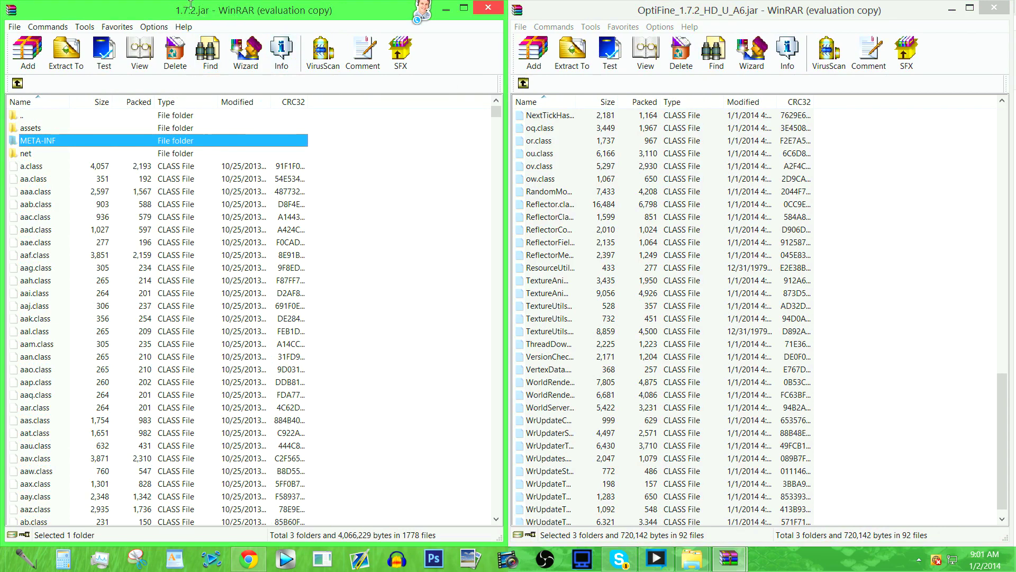
key(Delete)
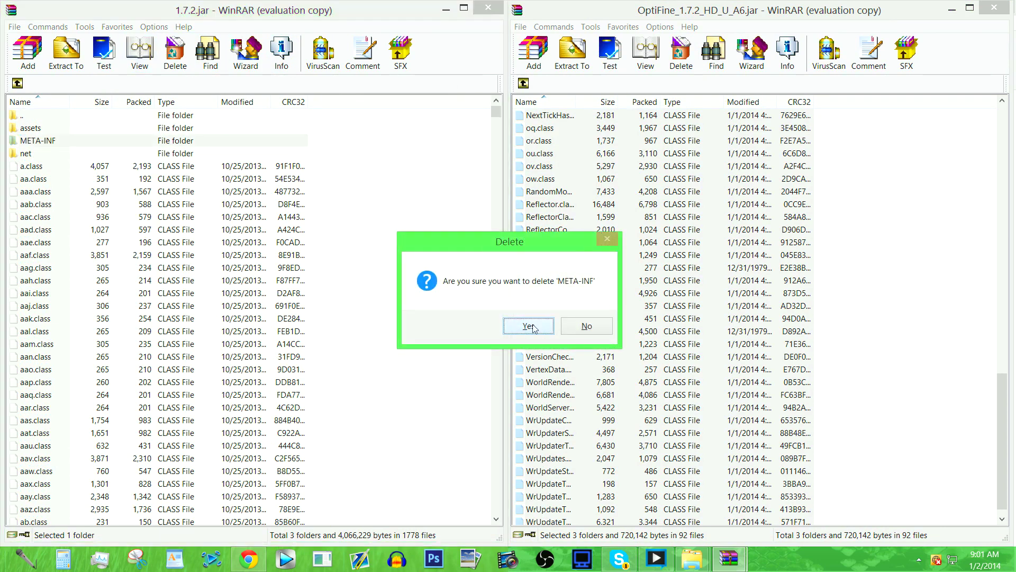
click(533, 327)
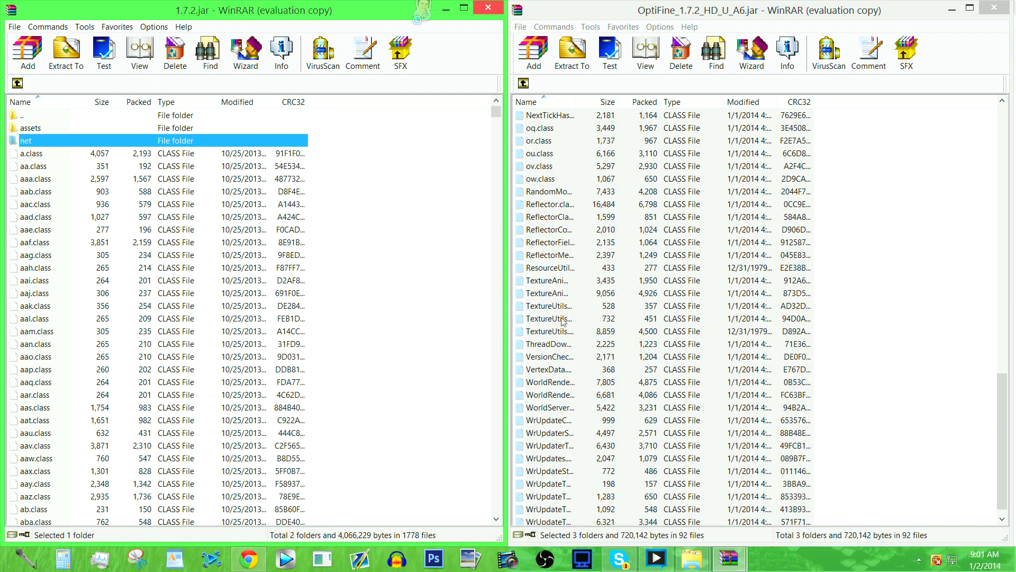
Step: Add the selected OptiFine files to the 1.7.2.jar archive with the default archiving parameters, and close both archives
drag(563, 321, 366, 389)
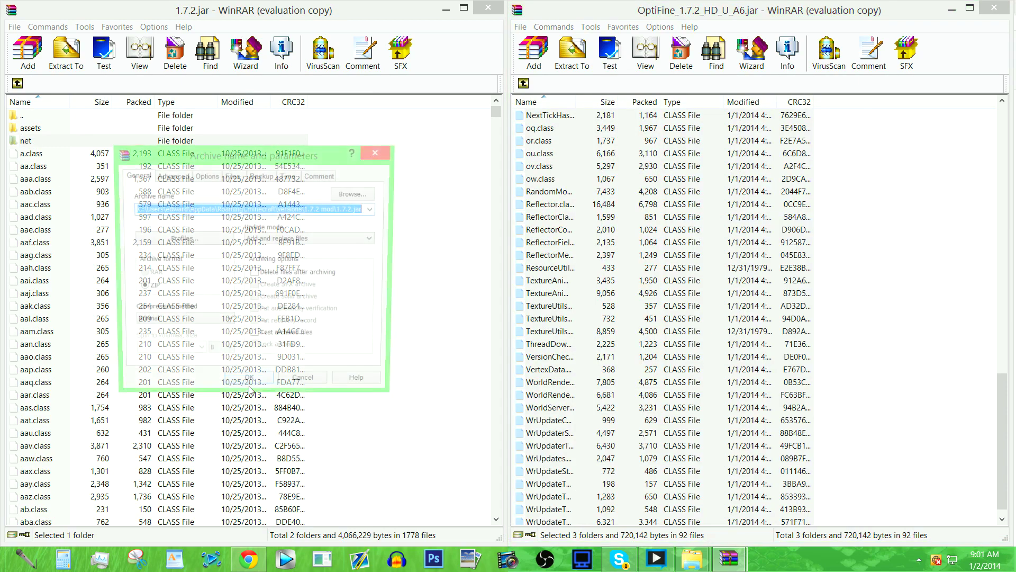
click(249, 386)
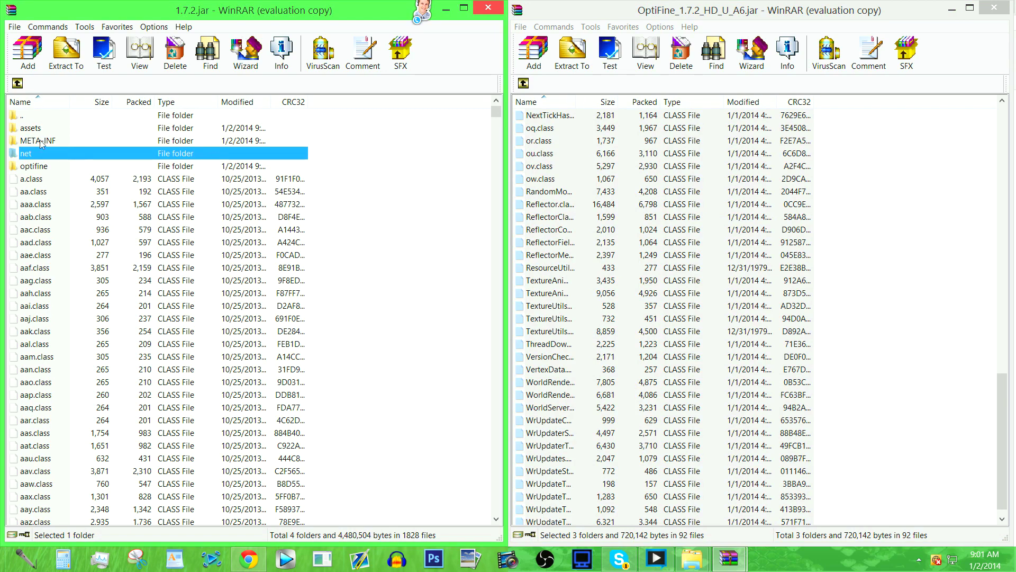
click(496, 12)
click(993, 7)
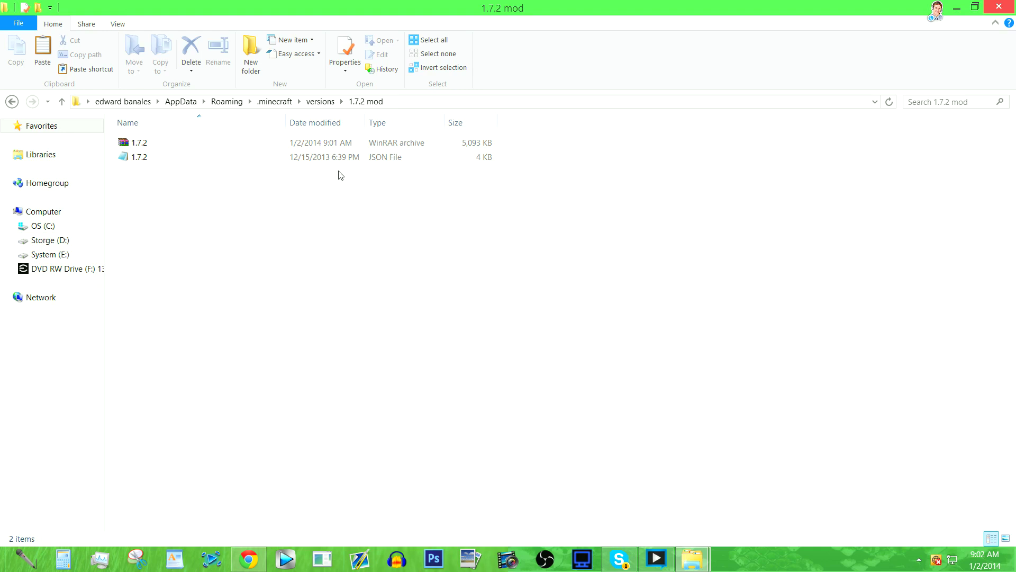
Step: Rename the 1.7.2 WinRAR archive in the 1.7.2 mod folder as "1.7.2 mod"
right_click(145, 143)
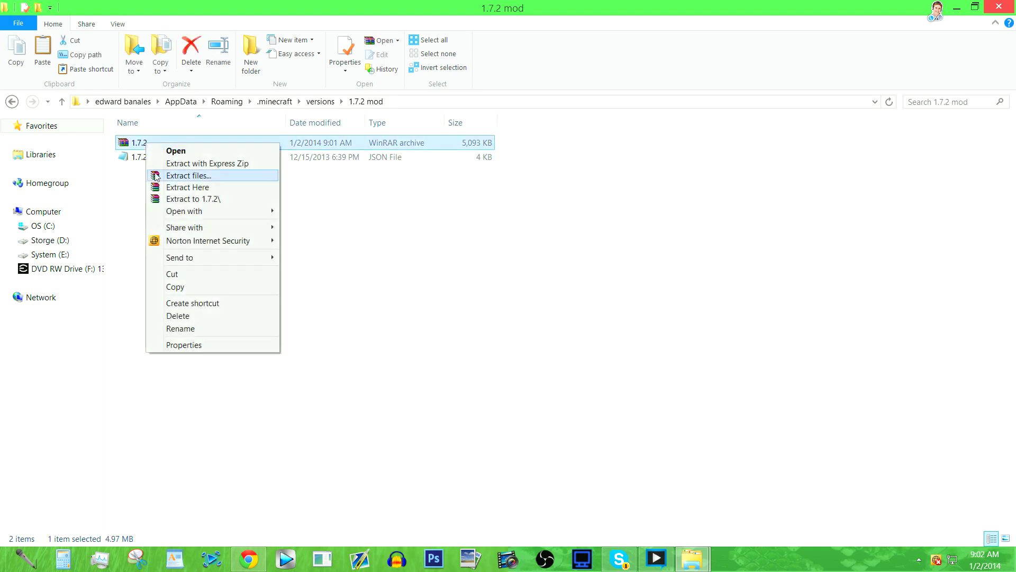
click(182, 329)
key(End)
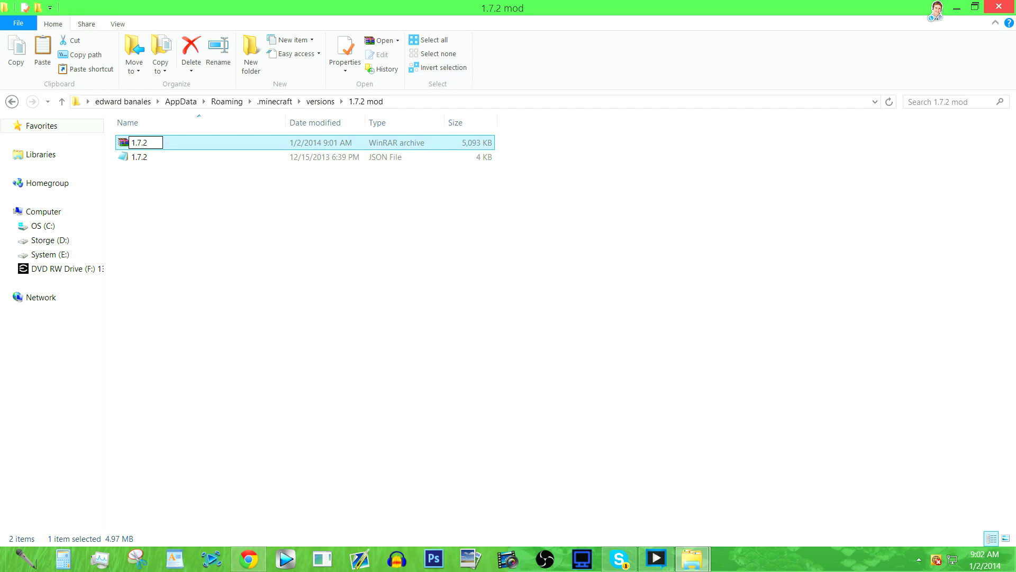
text(mod)
key(Return)
Step: Rename the 1.7.2 JSON file in the same folder as "1.7.2 mod"
right_click(146, 157)
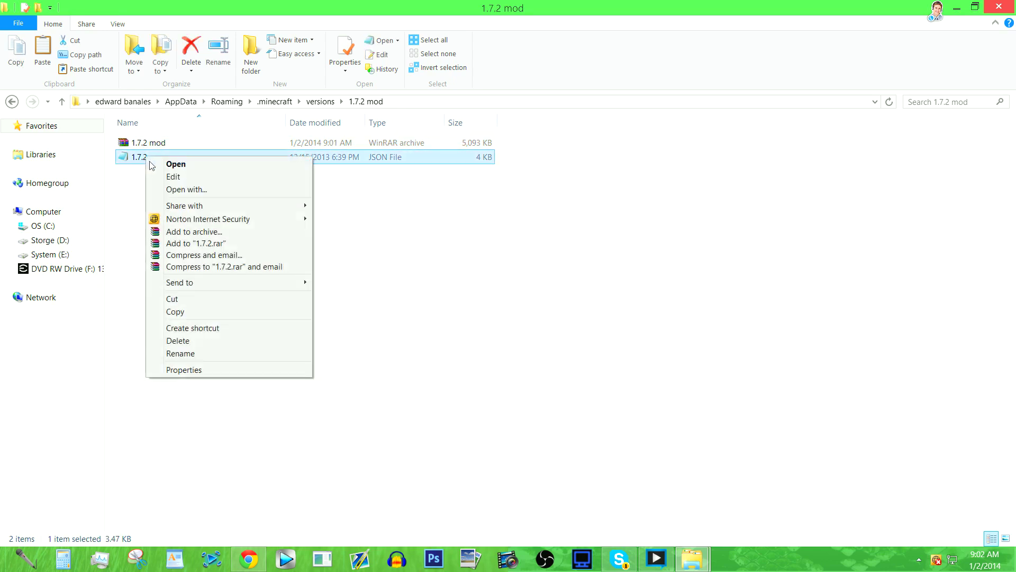
click(184, 359)
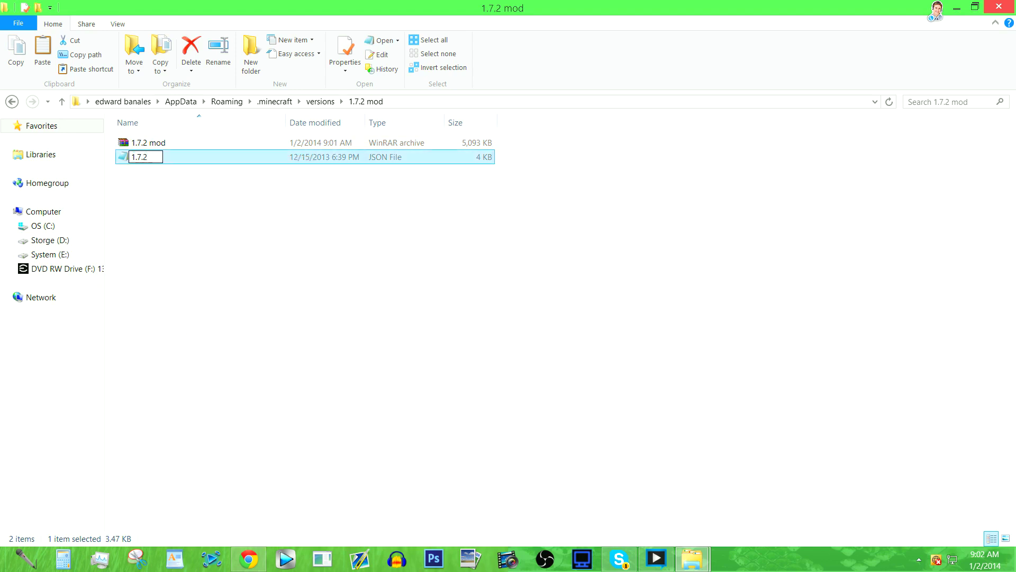
text(mod)
key(Return)
Step: Change the id value in the 1.7.2 mod JSON file to "1.7.2 mod", save the file and close it
double_click(152, 159)
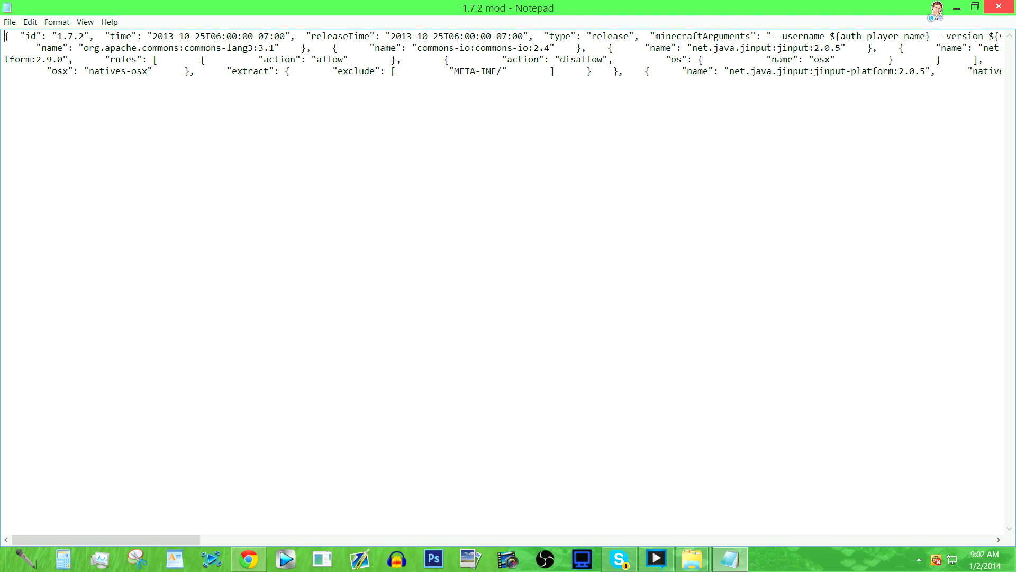
drag(20, 36, 95, 36)
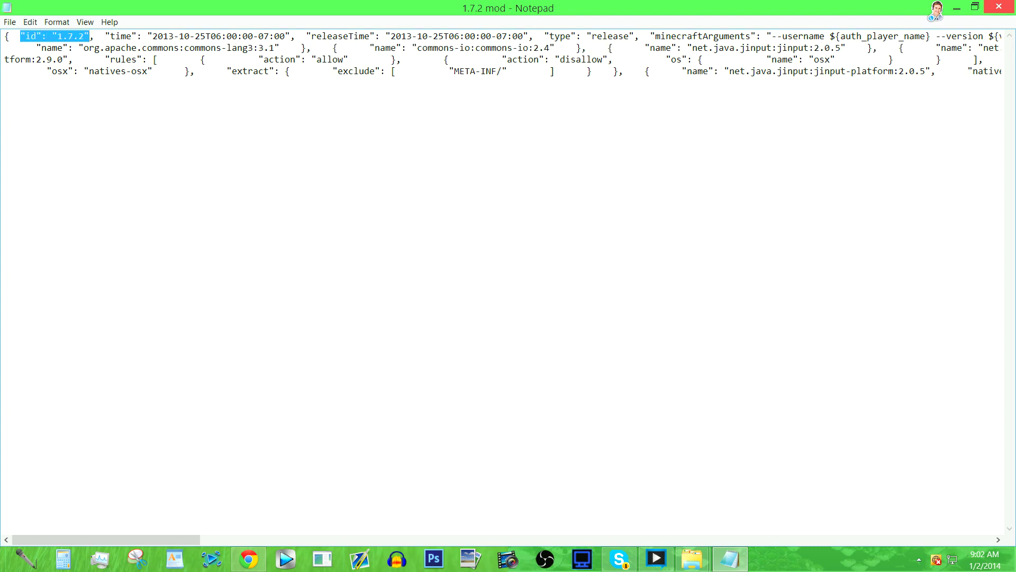
click(84, 36)
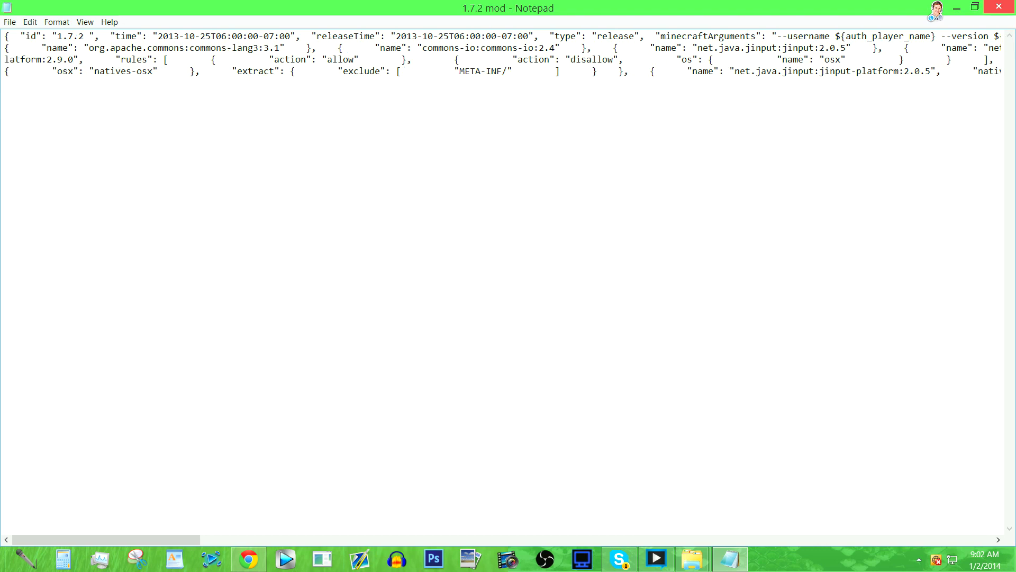
text(mod)
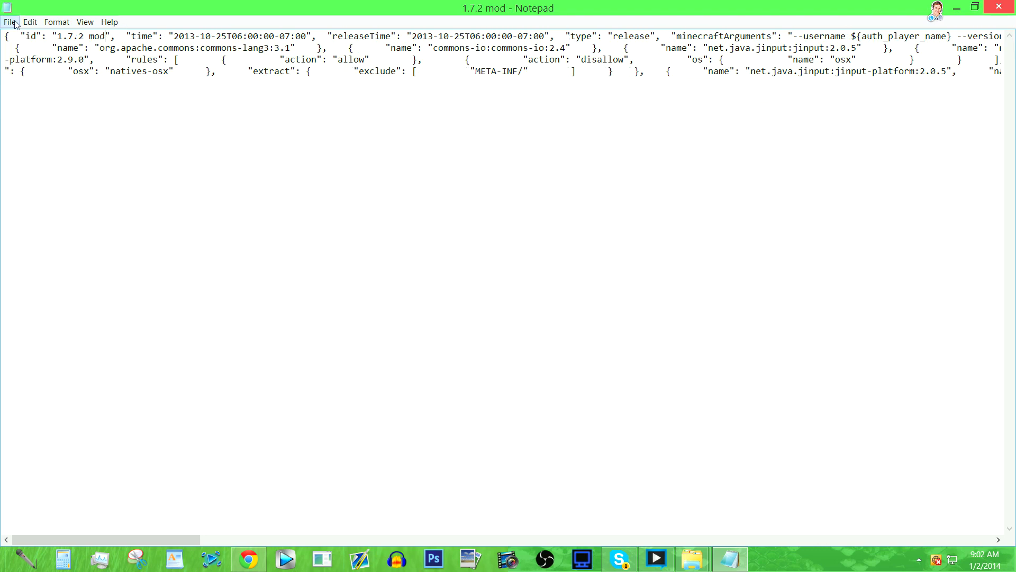
click(10, 22)
click(26, 59)
click(998, 7)
Step: Start the Minecraft launcher from New folder on the desktop
click(957, 7)
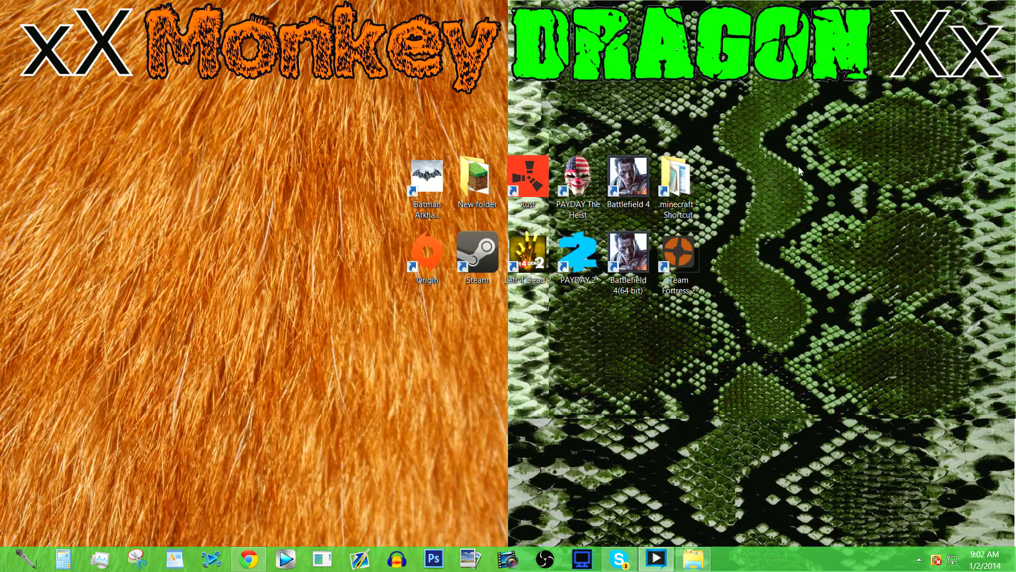
double_click(478, 177)
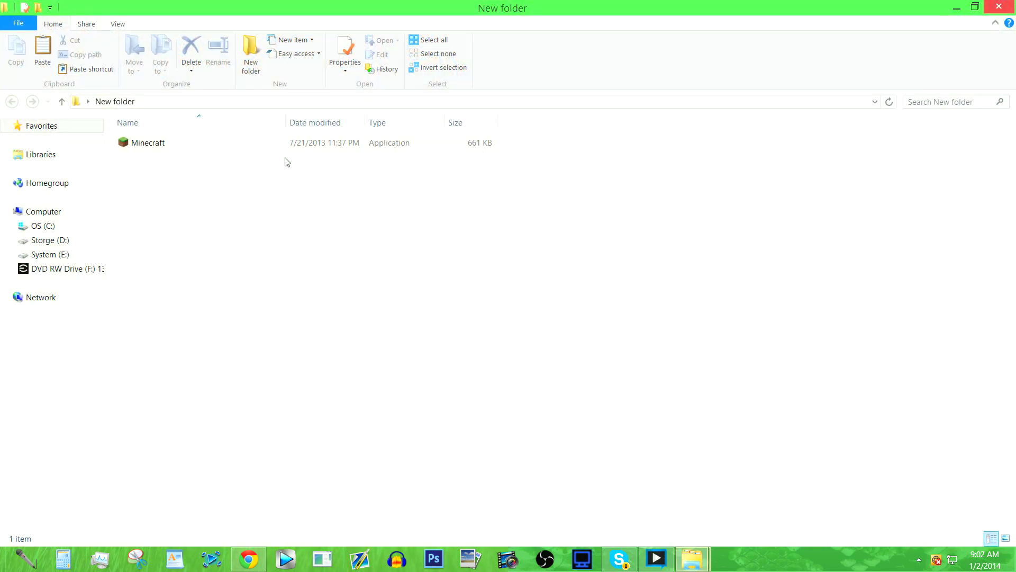
double_click(306, 141)
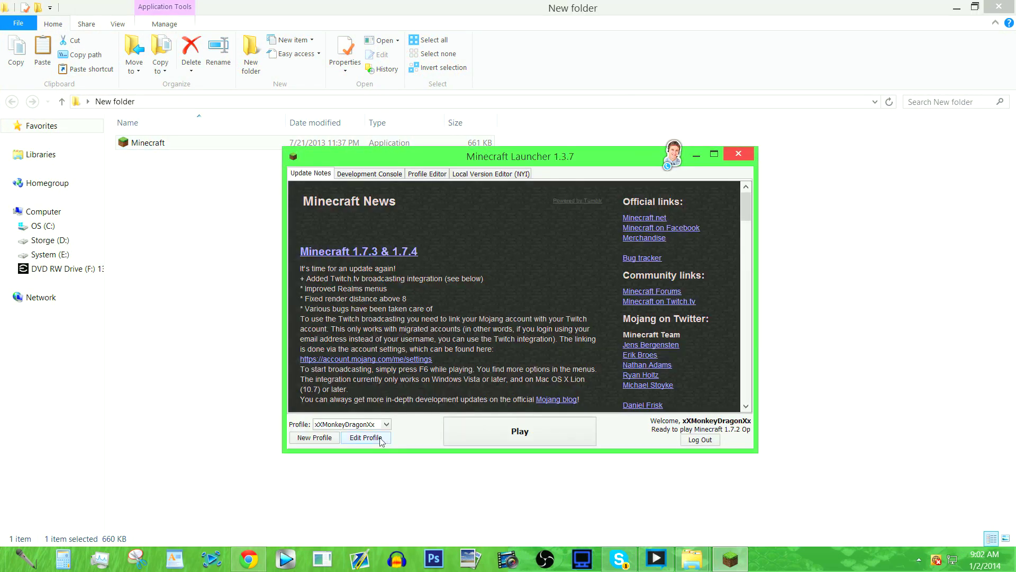
Step: Set the current launcher profile to use version release 1.7.2 mod, save it and launch the game
click(365, 438)
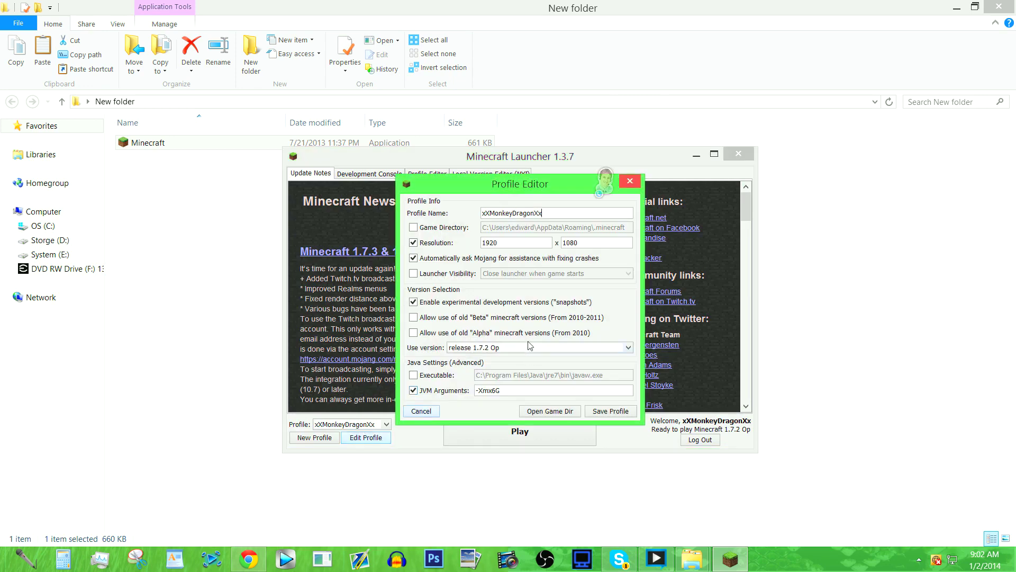
click(458, 348)
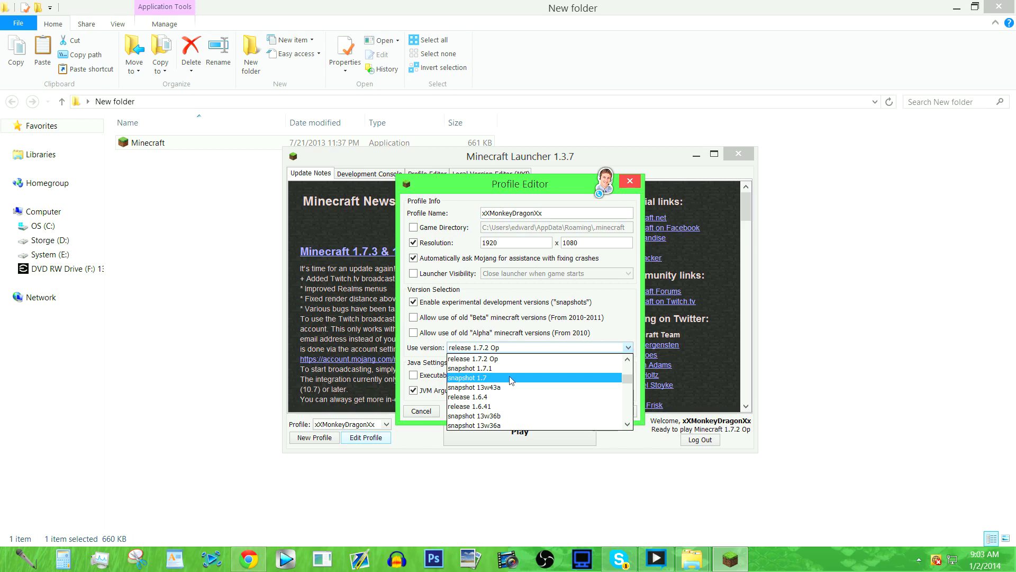
scroll(510, 377, up, 3)
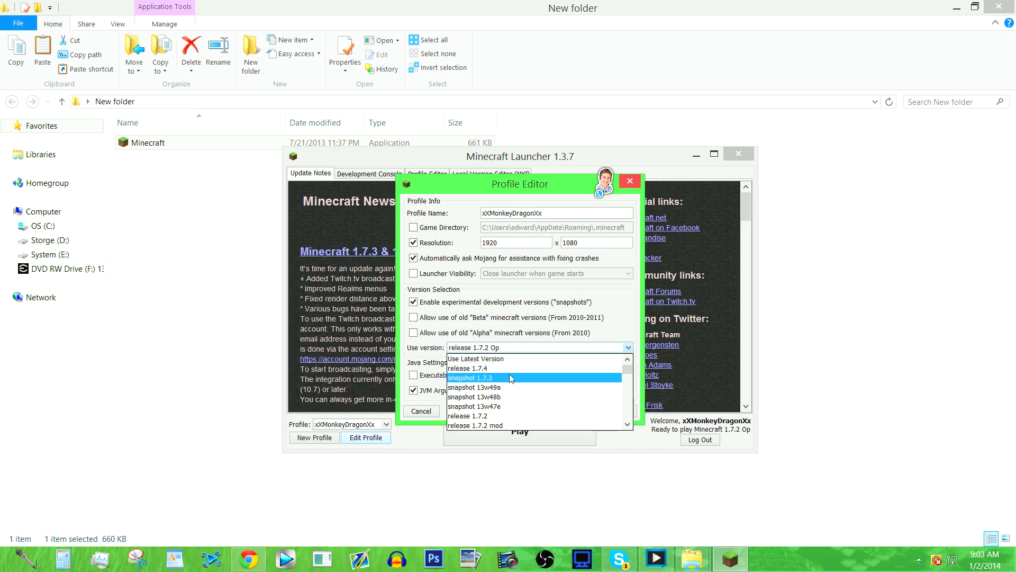
drag(627, 369, 629, 374)
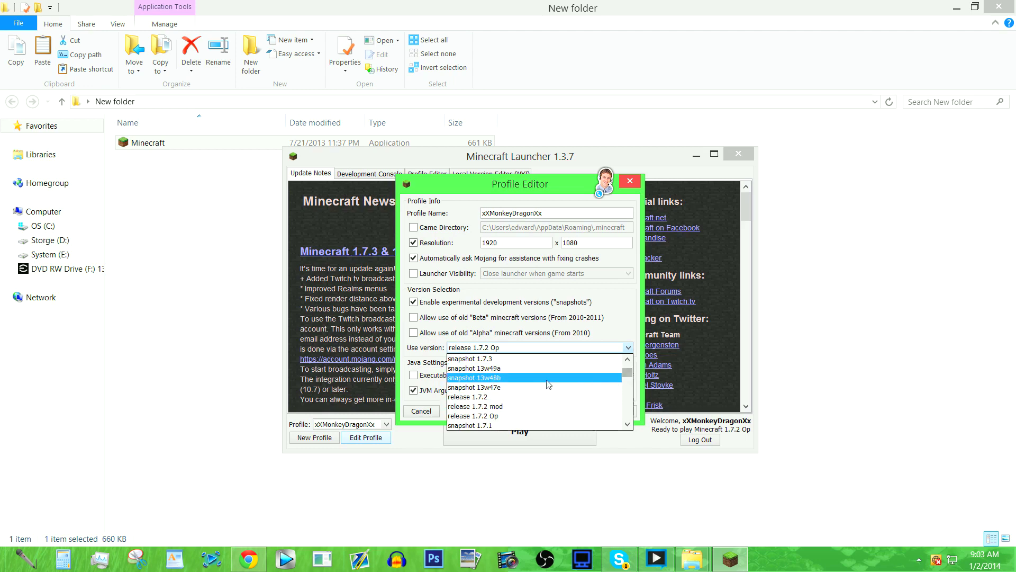
click(511, 406)
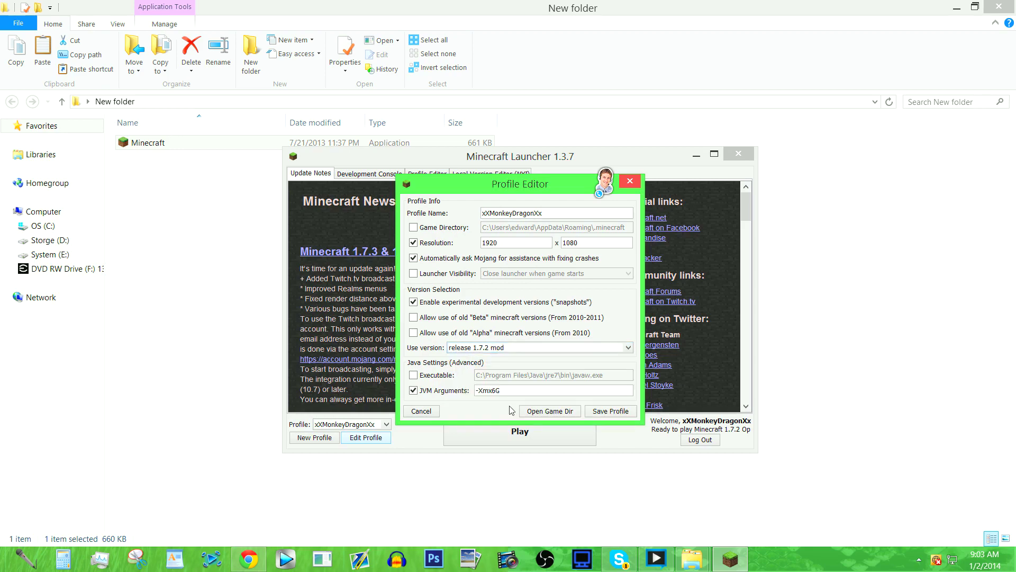
click(558, 413)
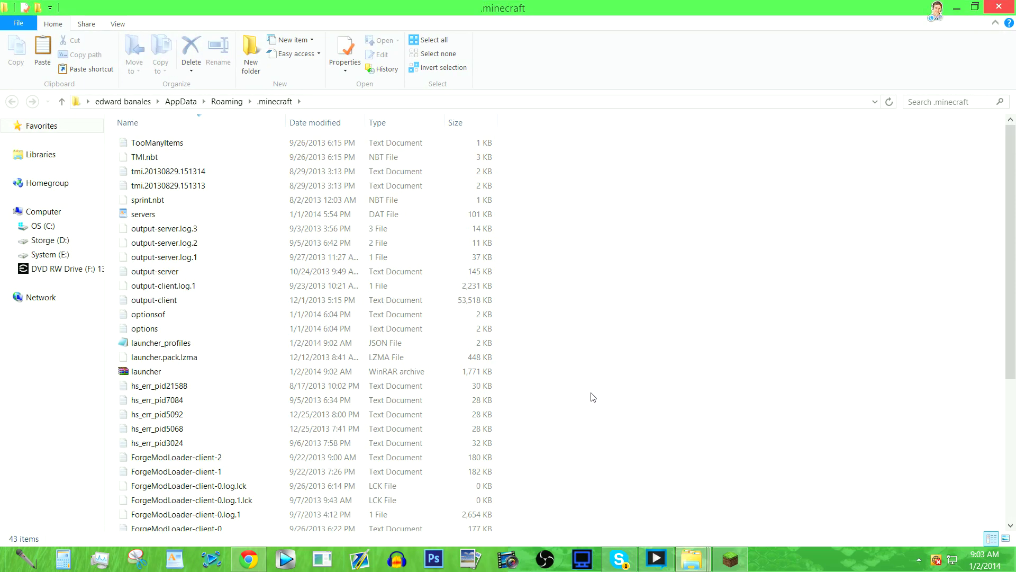
click(998, 6)
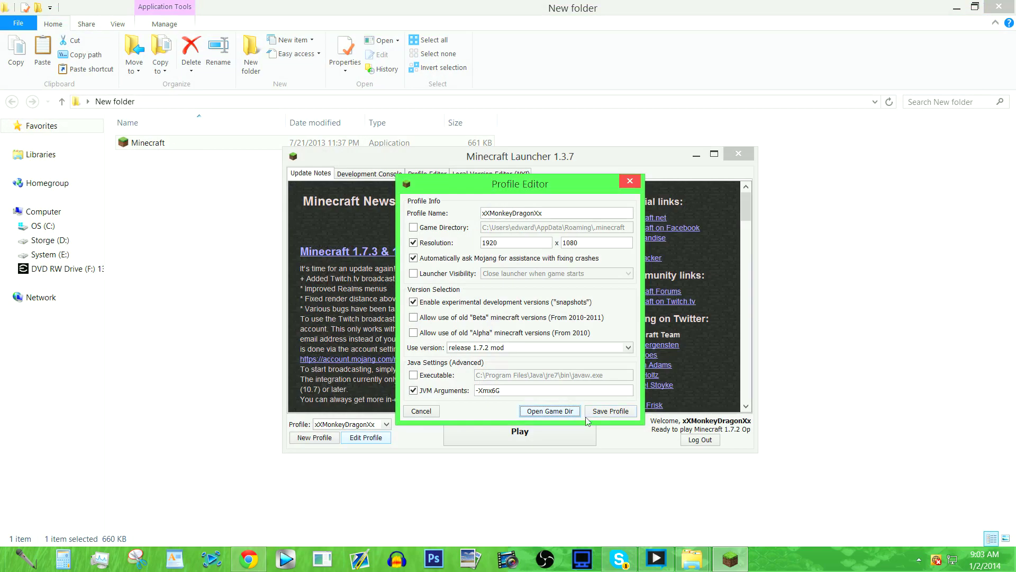
click(603, 412)
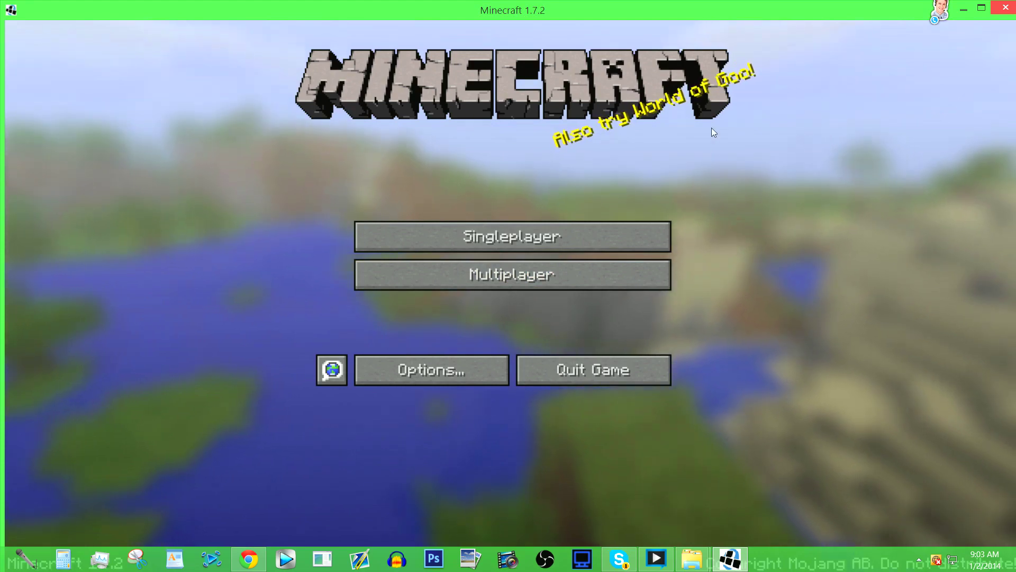
Step: Examine the OptiFine entries in Minecraft's video settings and detail settings, and return to the title screen
click(437, 368)
click(428, 257)
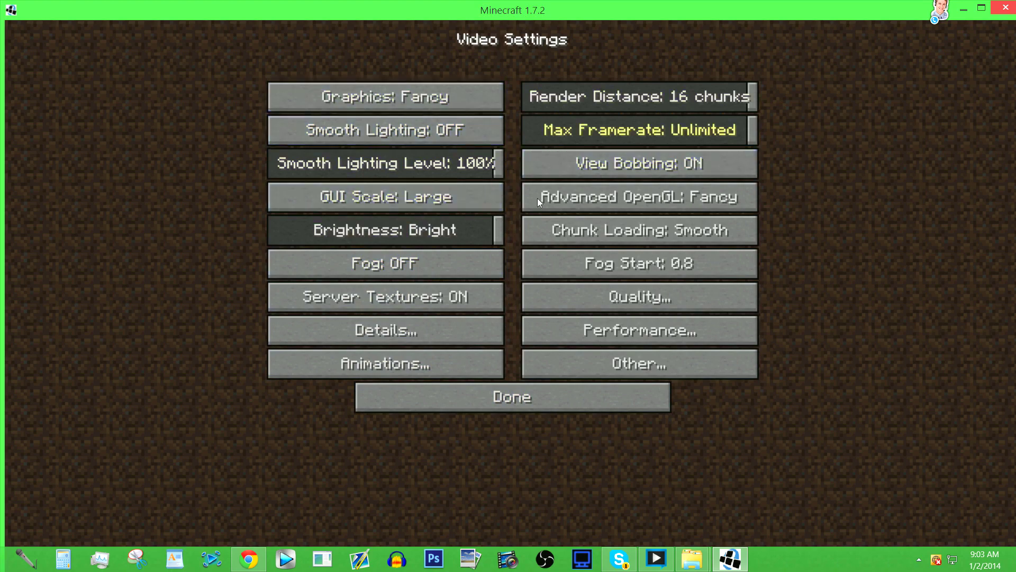
click(435, 331)
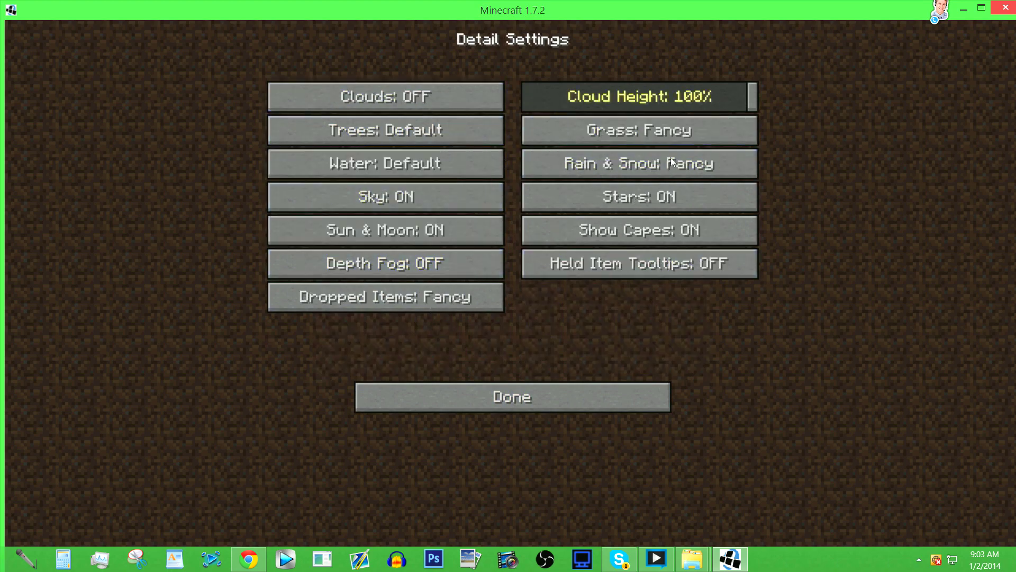
click(548, 408)
click(582, 403)
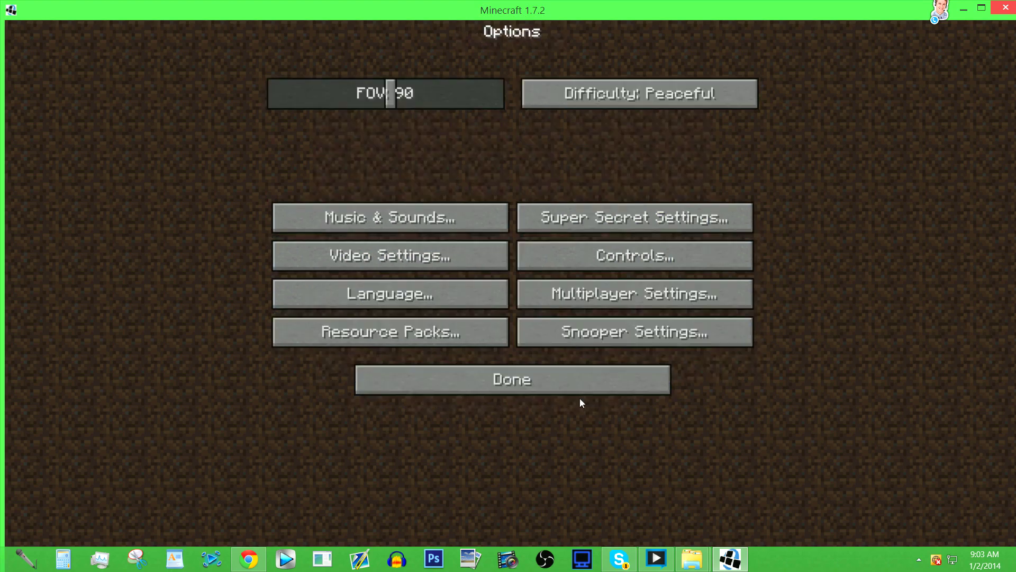
click(519, 379)
Step: Load the single-player world New World and fly up above the village
click(515, 237)
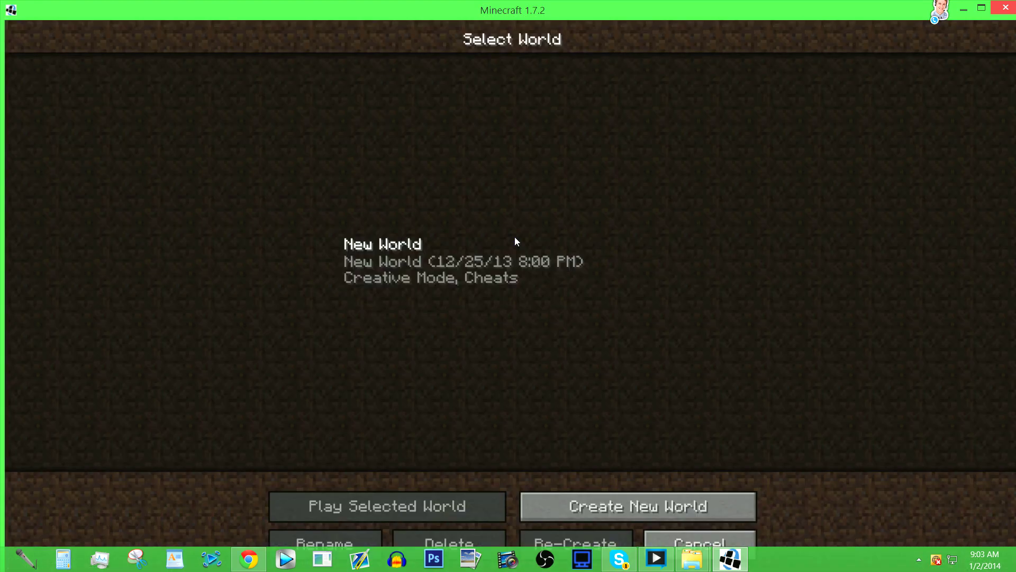
double_click(444, 272)
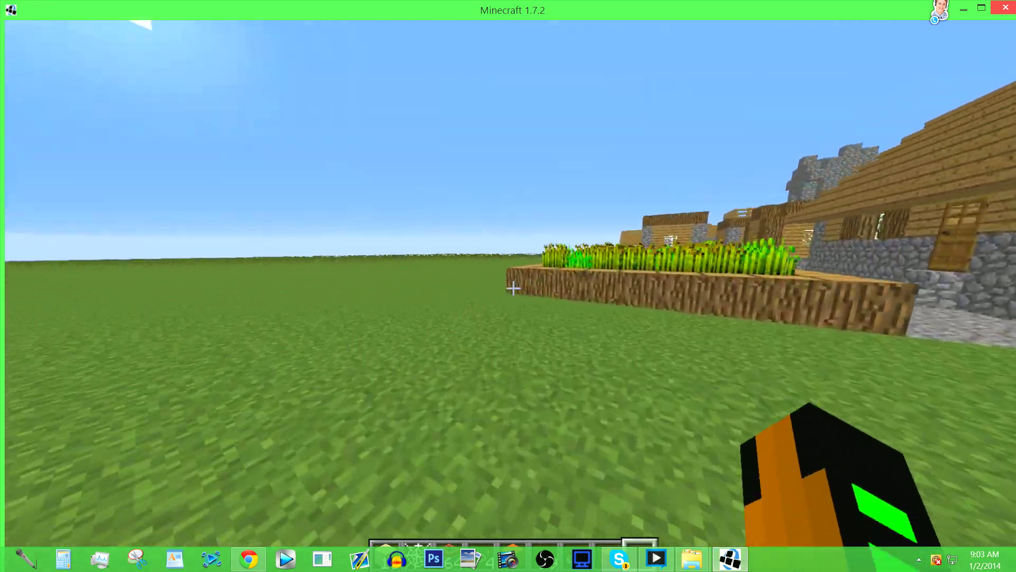
key(space)
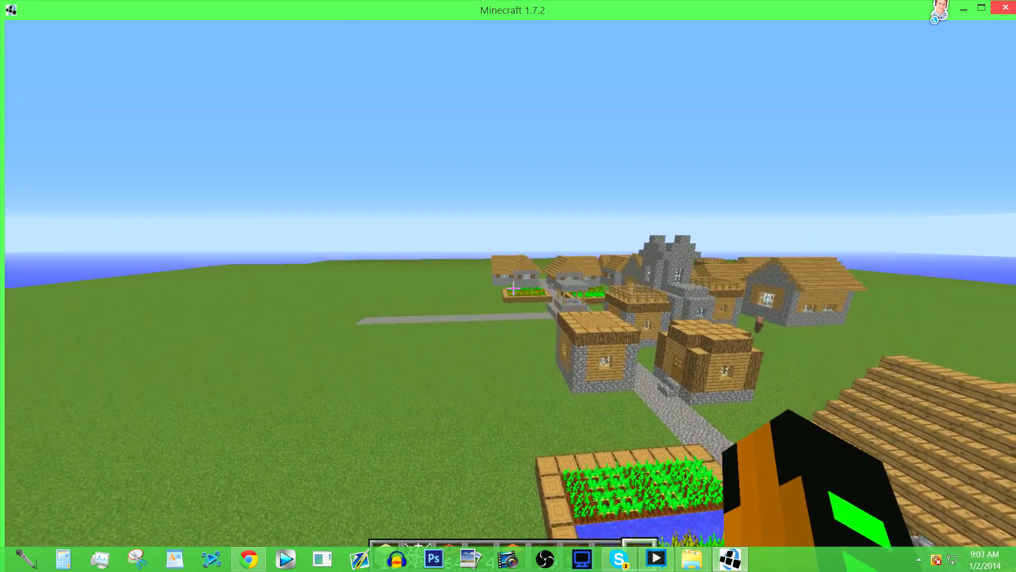
Step: Fly down onto a village roof, pause the game and examine the Detail Settings within the video settings
key(space)
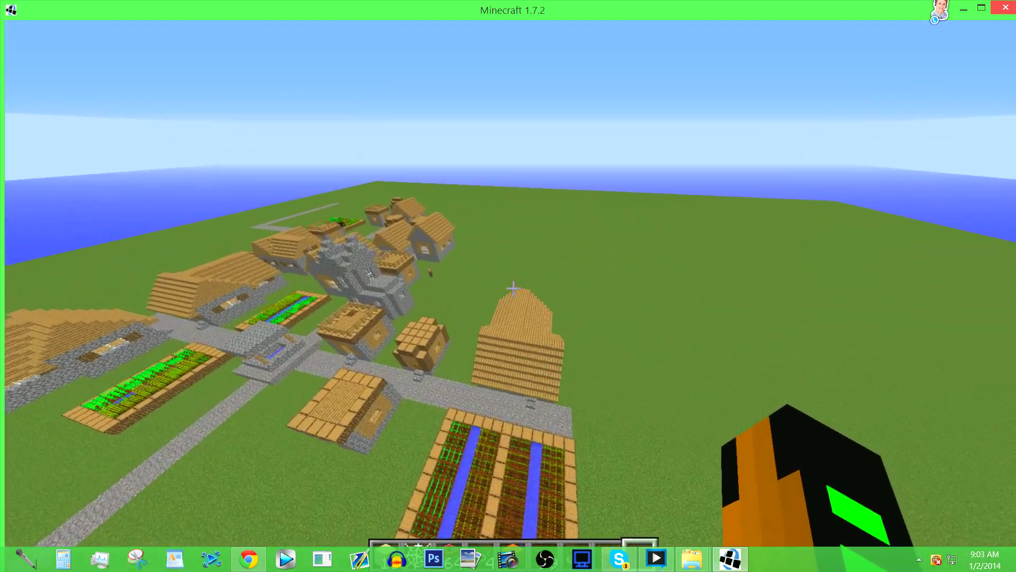
key(shift)
key(Escape)
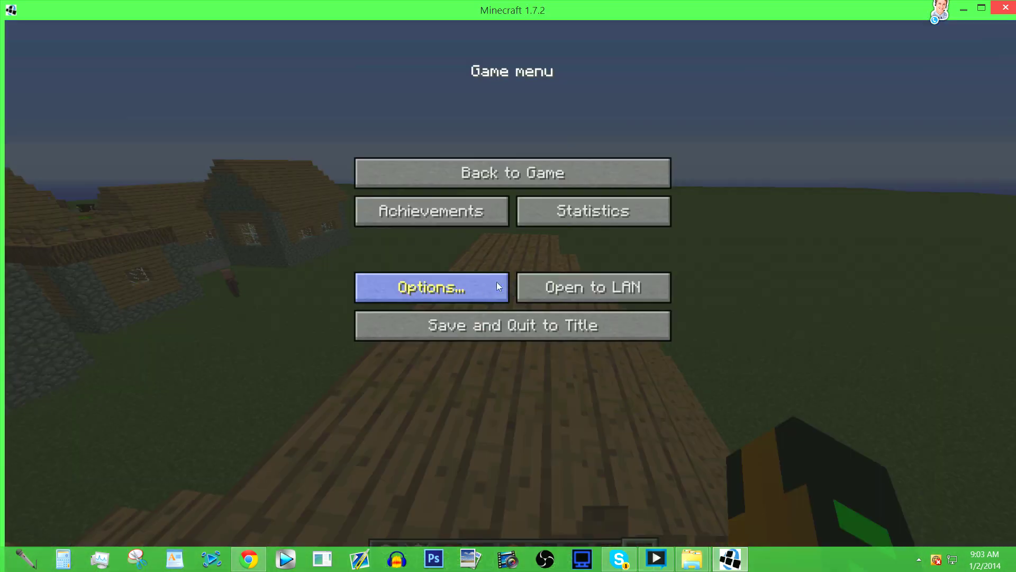
click(498, 286)
click(417, 255)
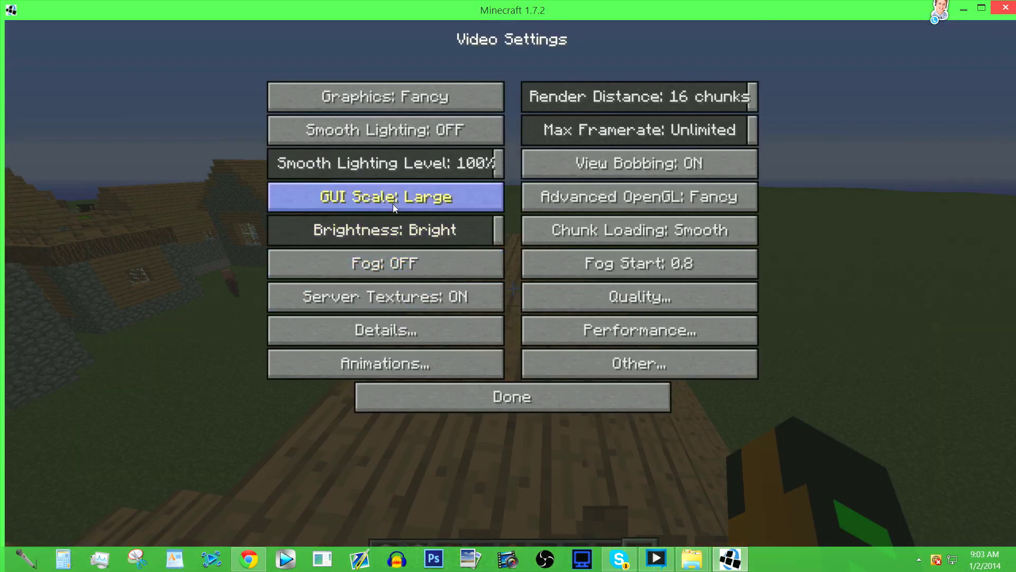
click(418, 328)
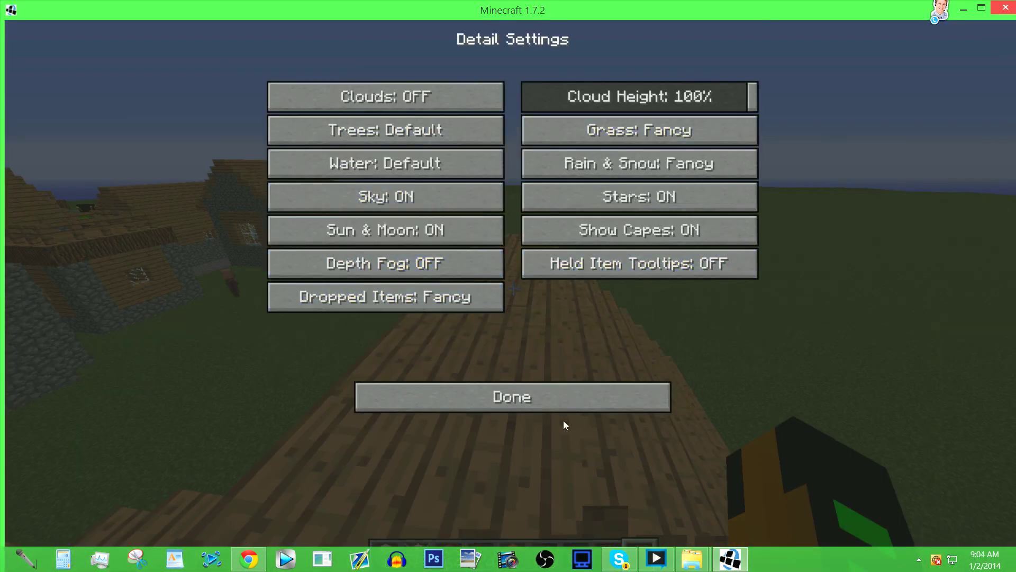
Step: Examine the Quality Settings and the main Video Settings page, and return to the game world
click(566, 400)
click(635, 296)
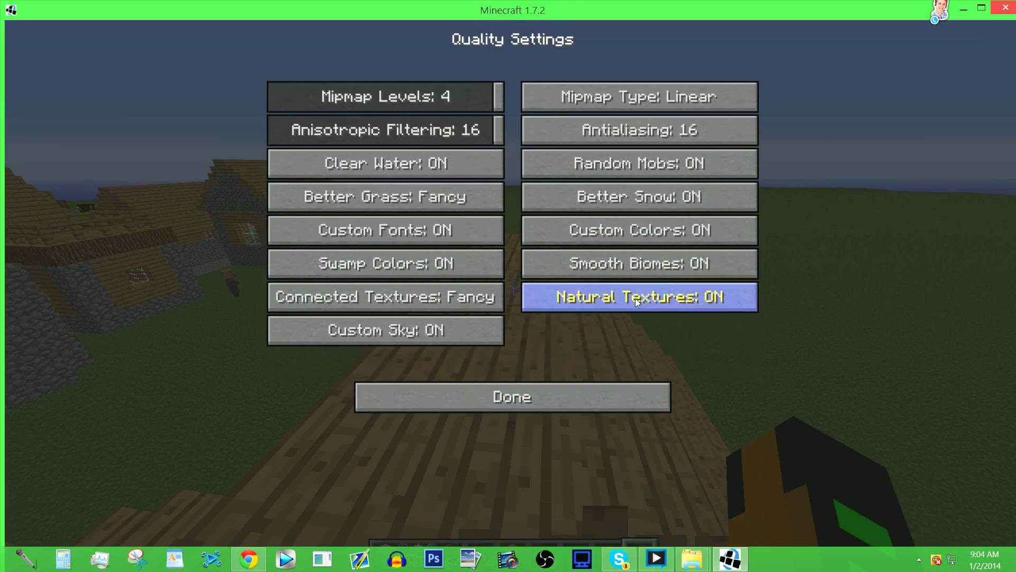
click(548, 389)
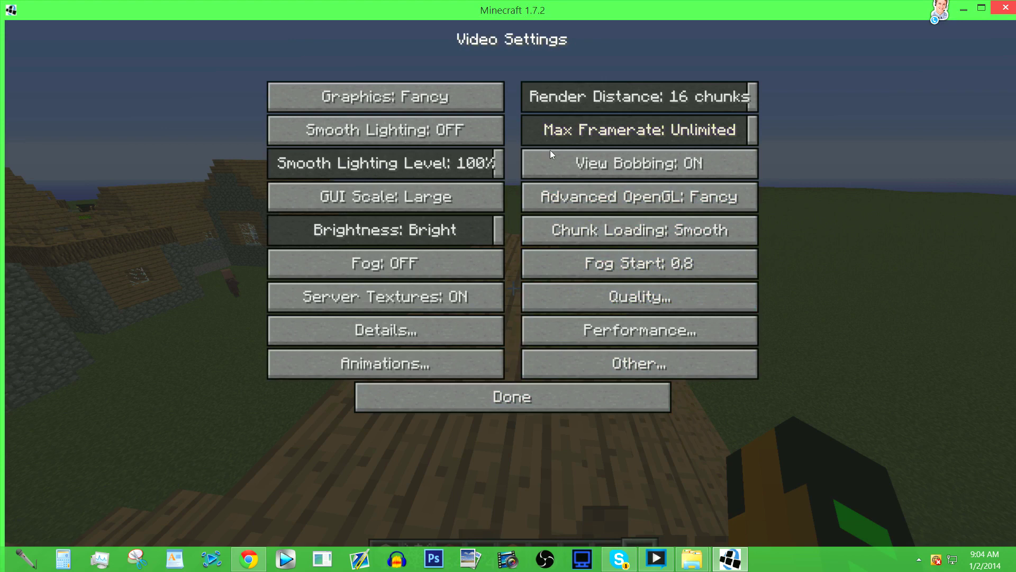
mouse_move(468, 246)
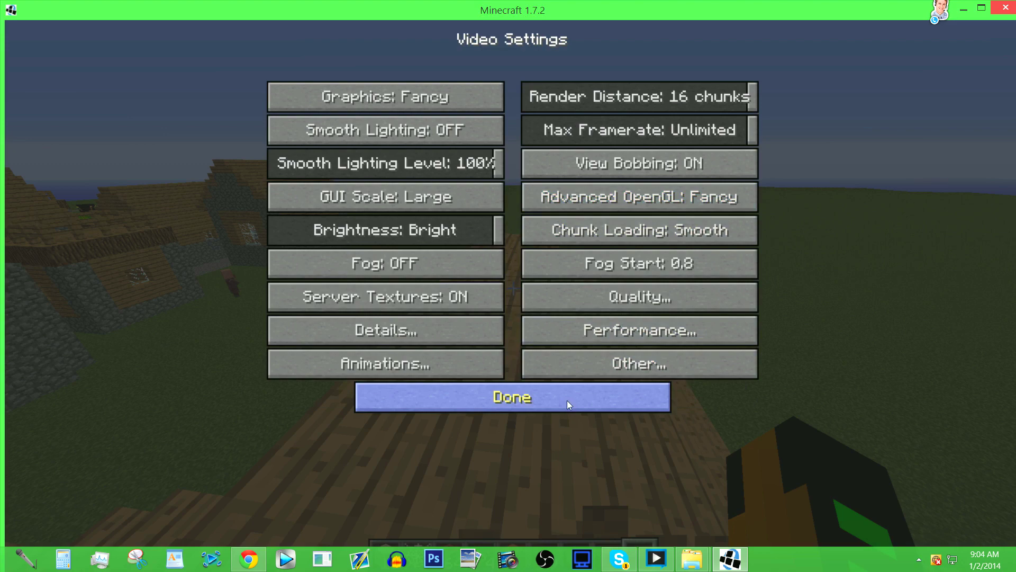
click(618, 405)
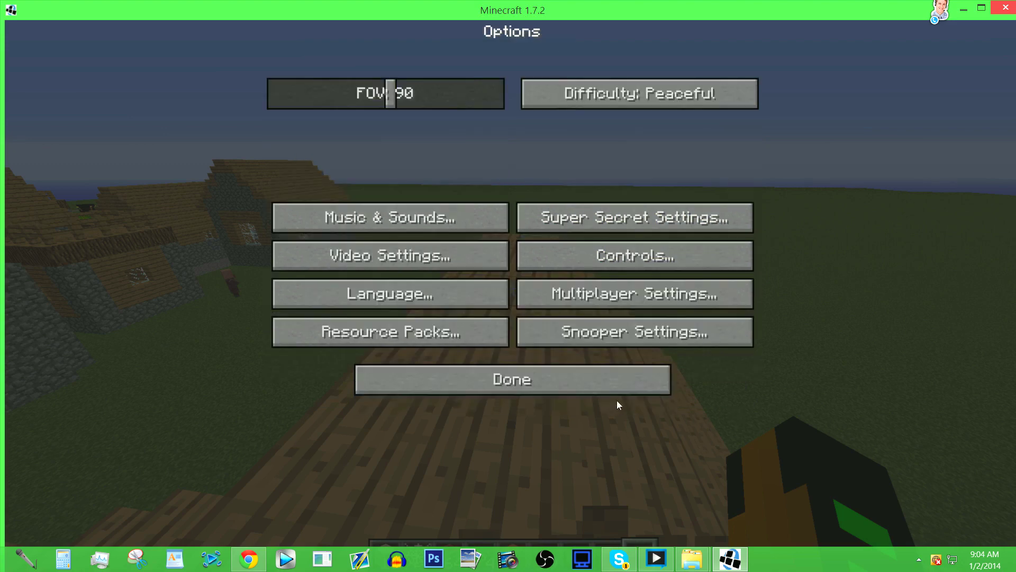
click(586, 383)
click(553, 174)
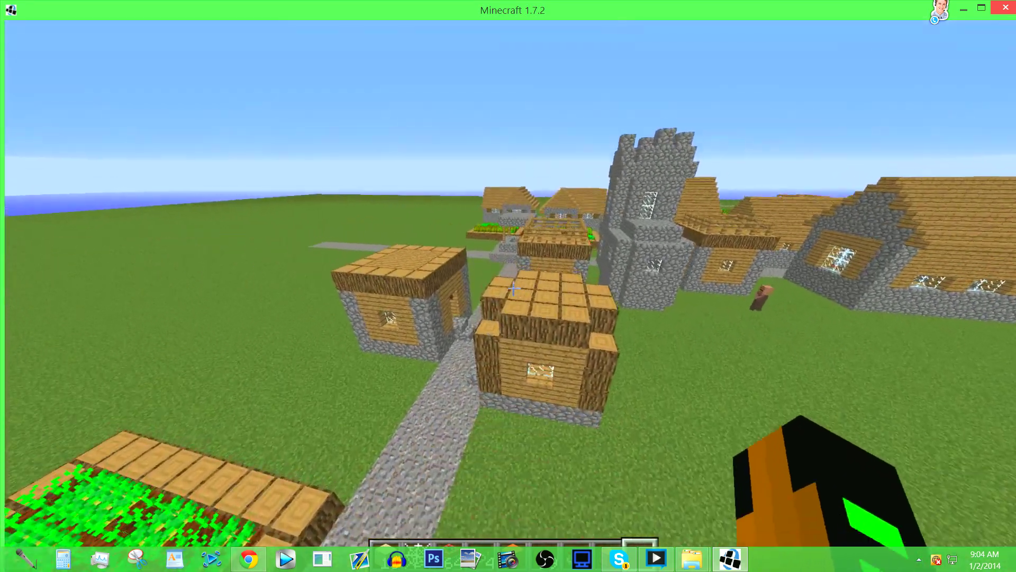
Step: Fly around the village to examine how the houses, church tower, farms and distant terrain render with OptiFine
key(space)
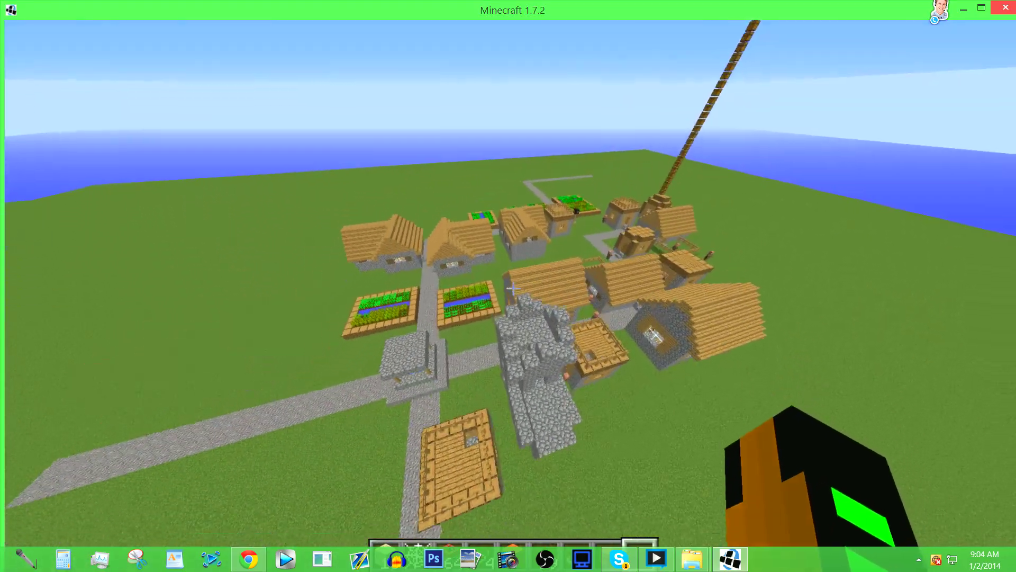
key(w)
key(space)
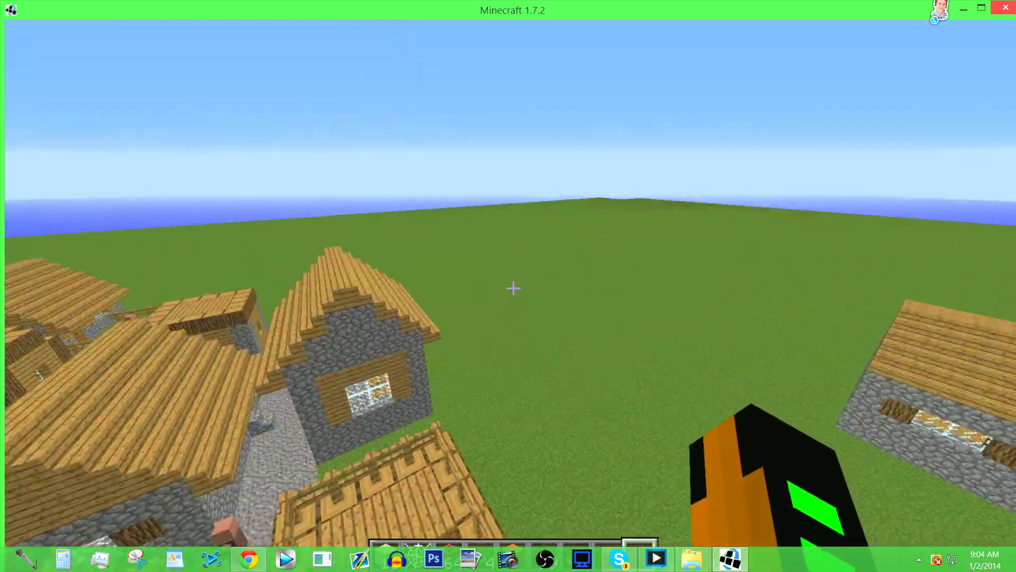
key(w)
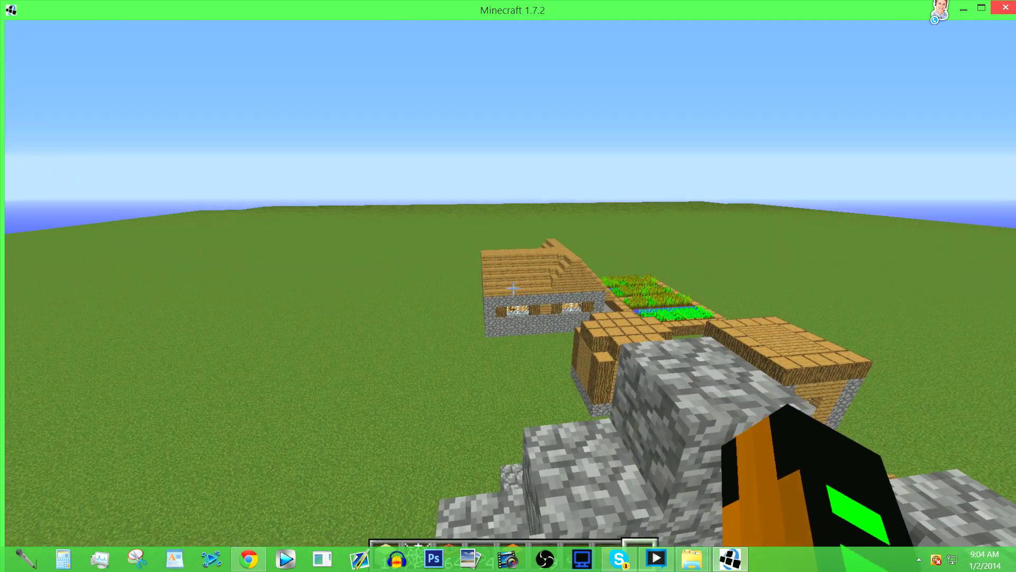
key(w)
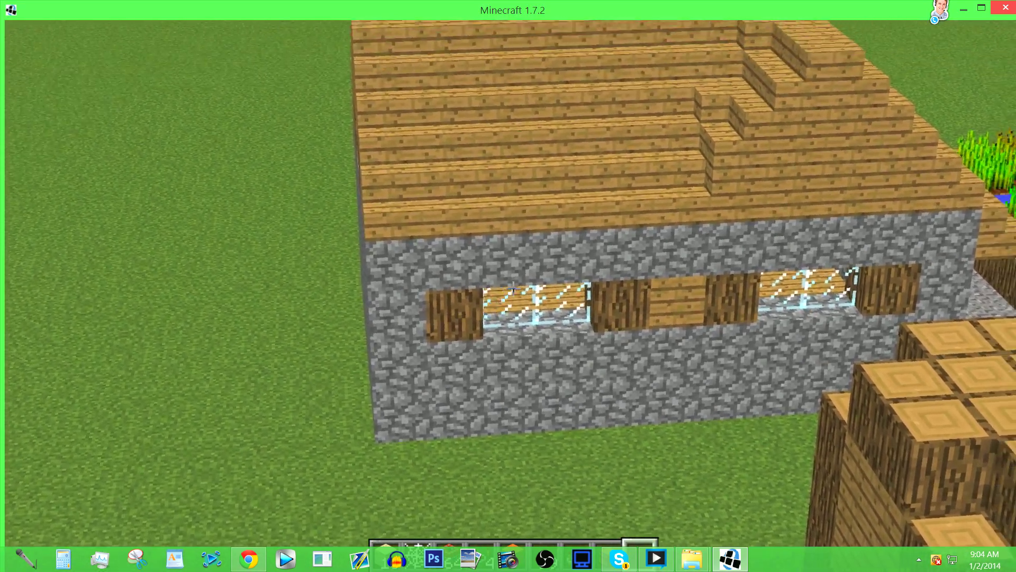
key(s)
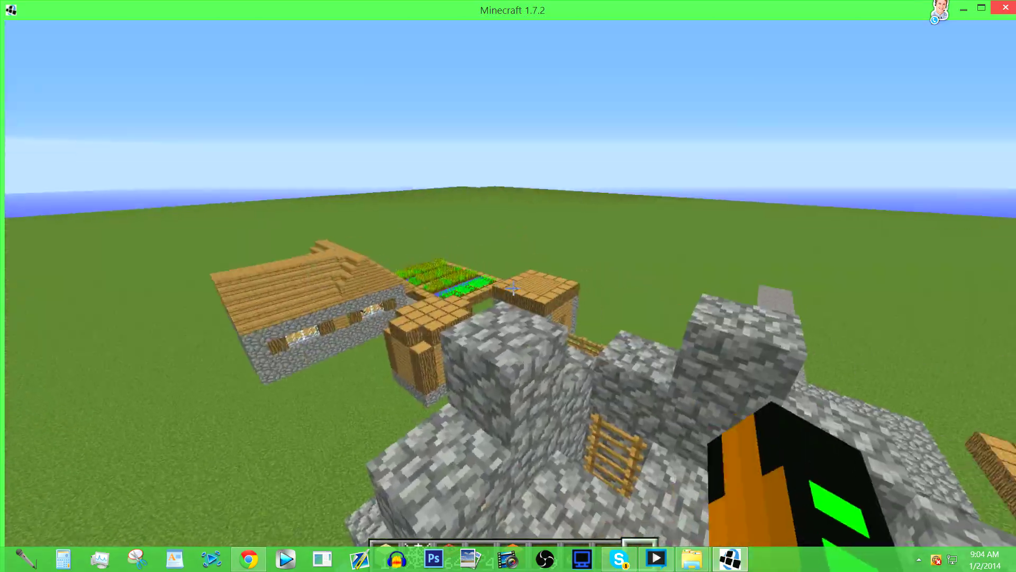
key(s)
key(w)
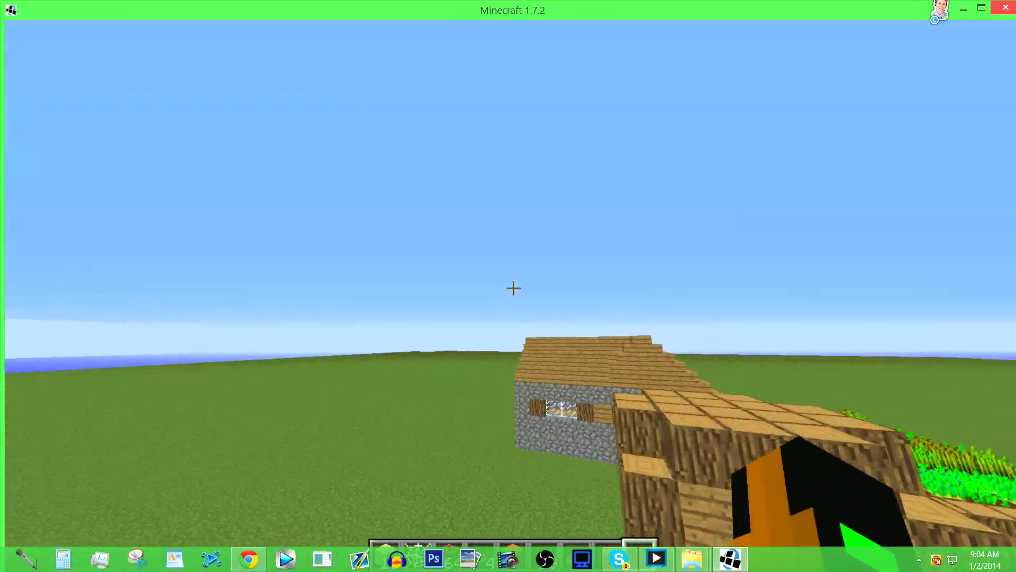
key(s)
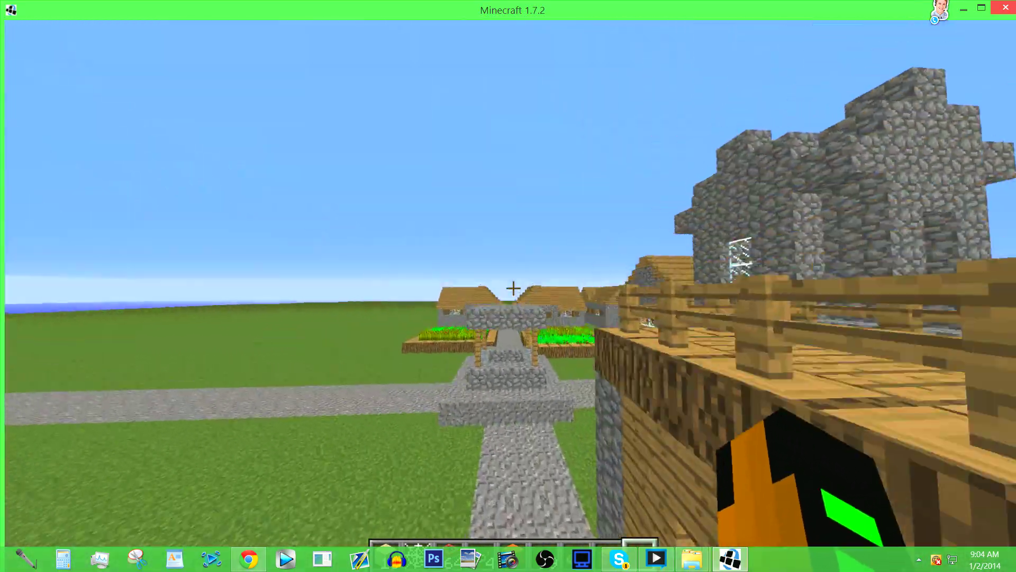
key(w)
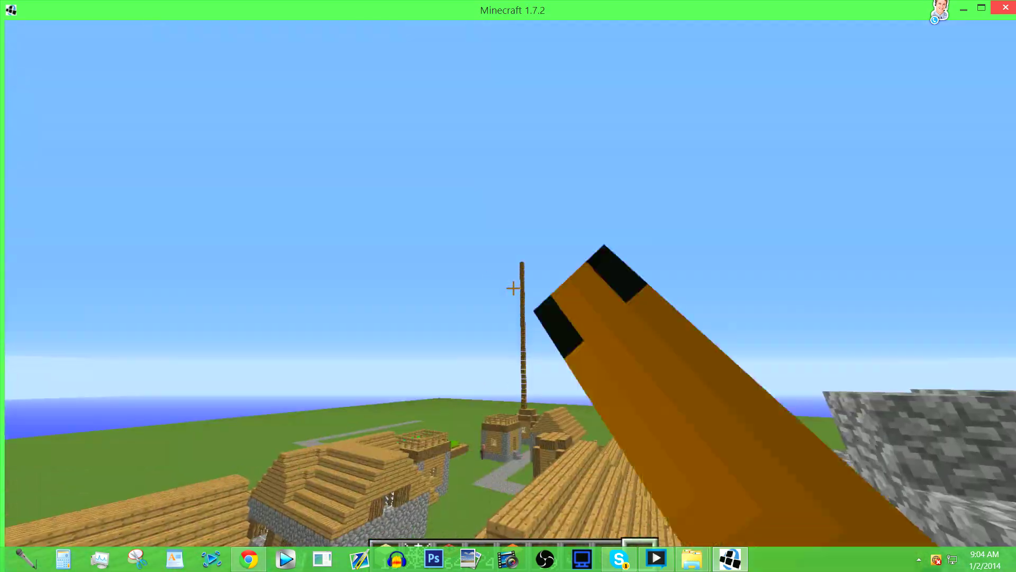
key(w)
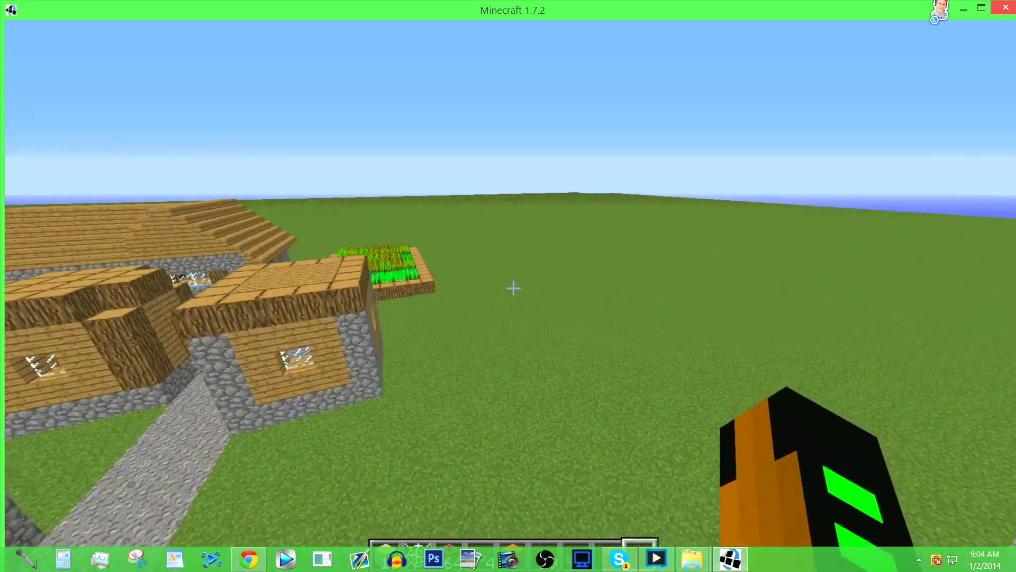